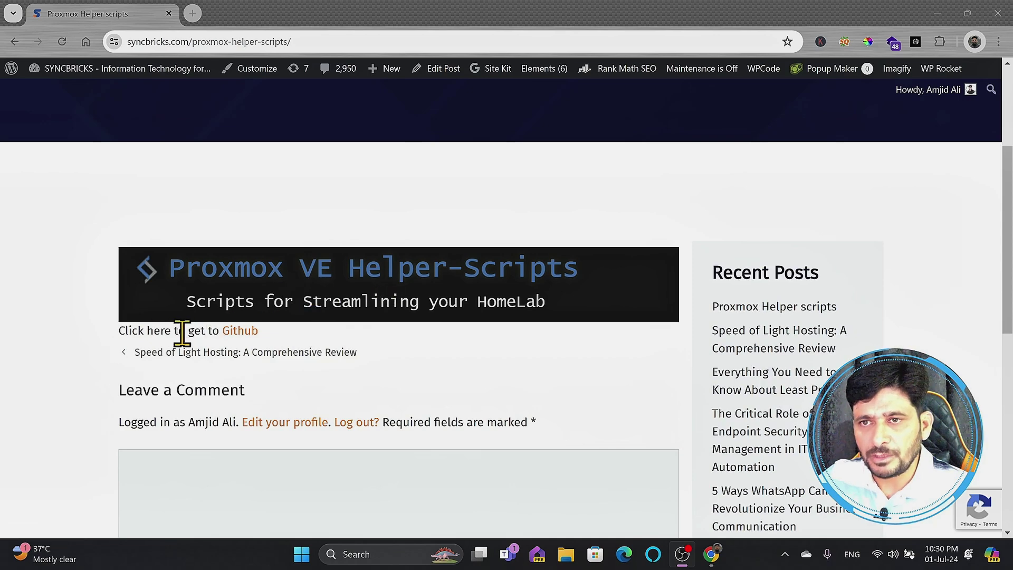
# Step: Follow the post's GitHub link to open the Proxmox VE Helper-Scripts site
pyautogui.click(241, 333)
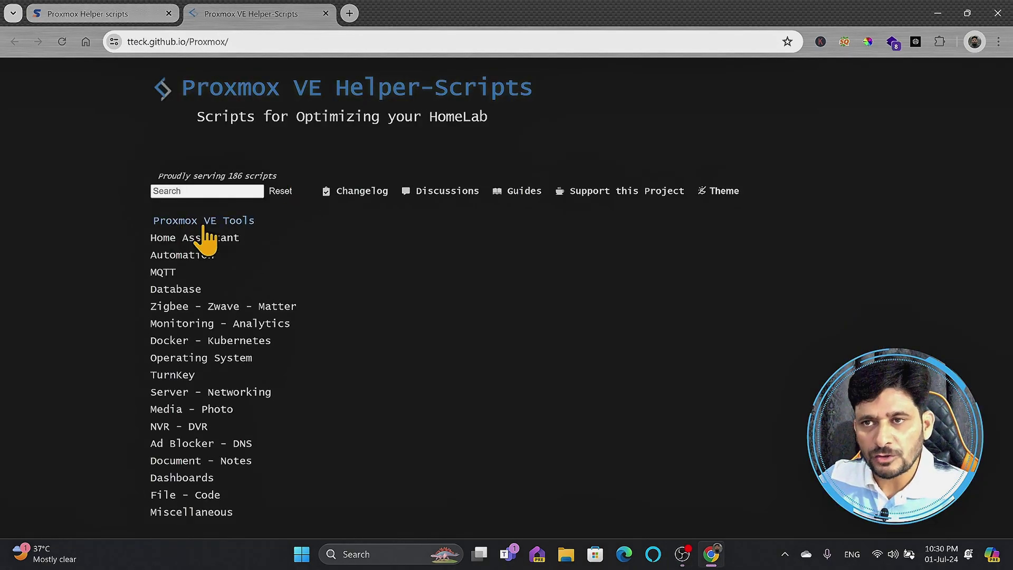
# Step: Open Proxmox Backup Server Post Install under Proxmox VE Tools and select its script URL
pyautogui.click(201, 221)
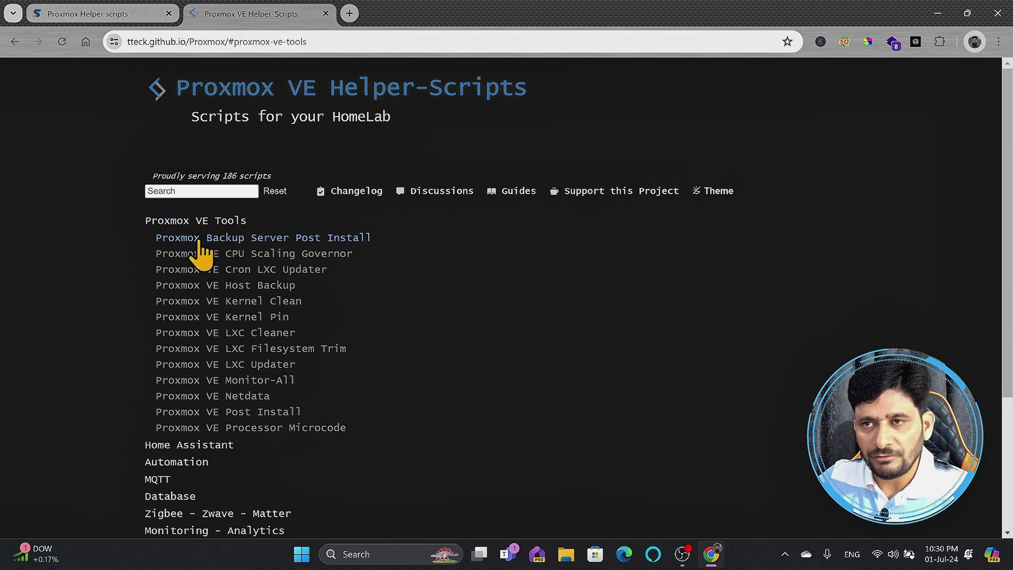
pyautogui.click(255, 240)
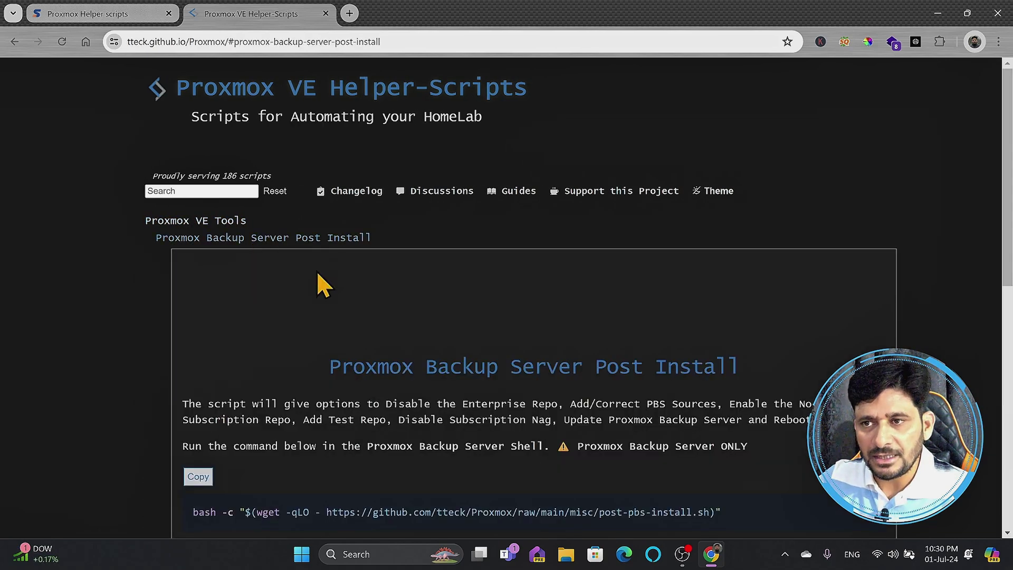
pyautogui.scroll(-3, 337, 287)
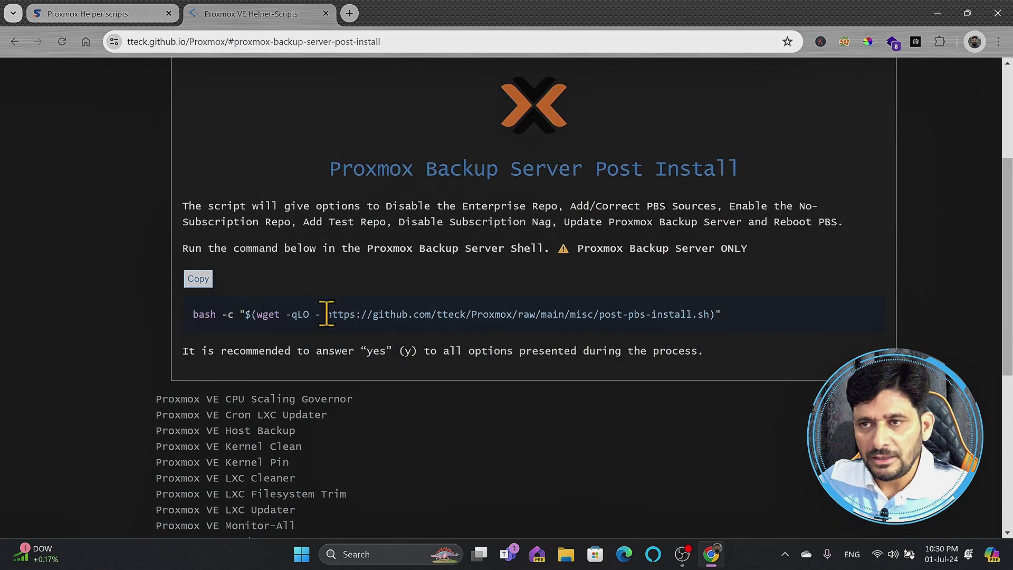
pyautogui.moveTo(326, 314); pyautogui.dragTo(720, 320)
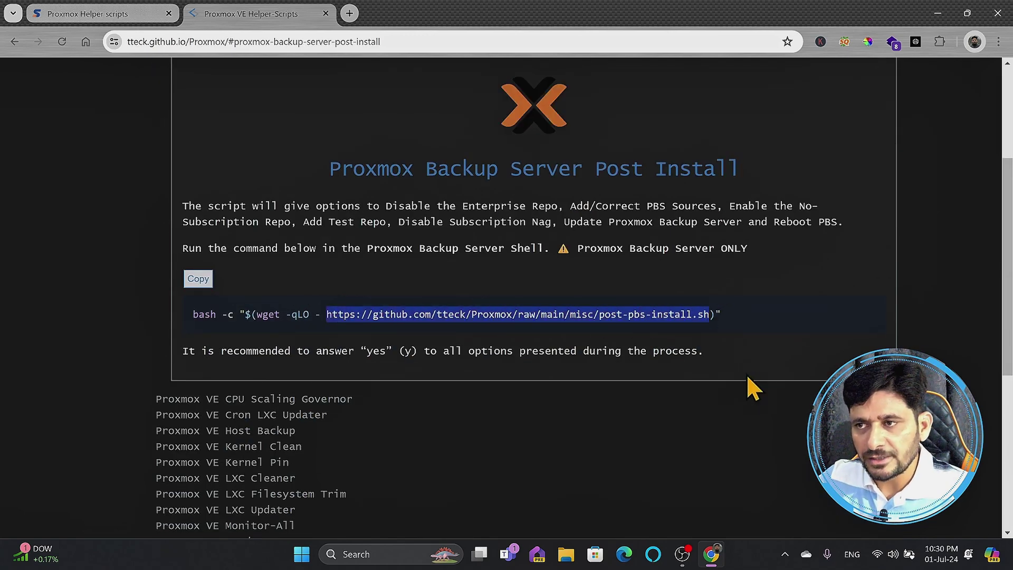
# Step: Load the copied post-pbs-install.sh URL in a new browser tab
pyautogui.click(350, 13)
pyautogui.write('https://github.com/tteck/Proxmox/raw/main/misc/post-pbs-install.sh')
pyautogui.press('Return')
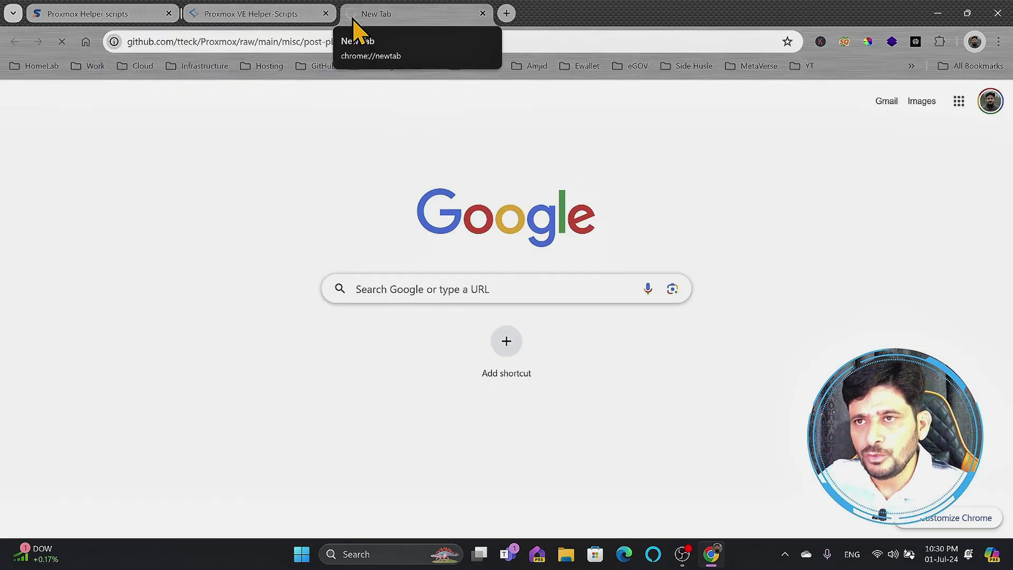
# Step: Scroll through the raw script source down to its repository and reboot routines
pyautogui.scroll(-3, 48, 254)
pyautogui.scroll(-10, 58, 282)
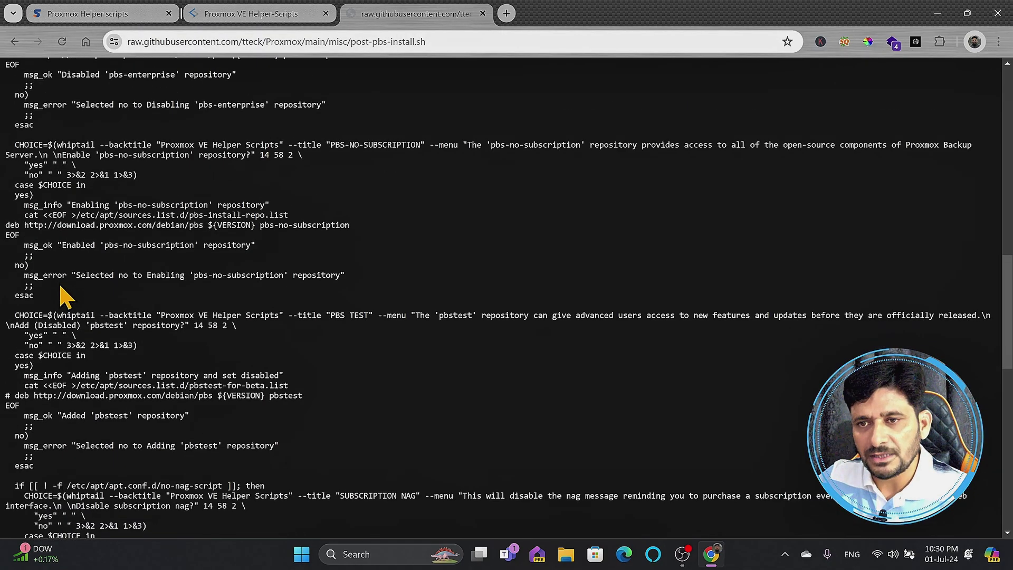
pyautogui.scroll(-12, 68, 306)
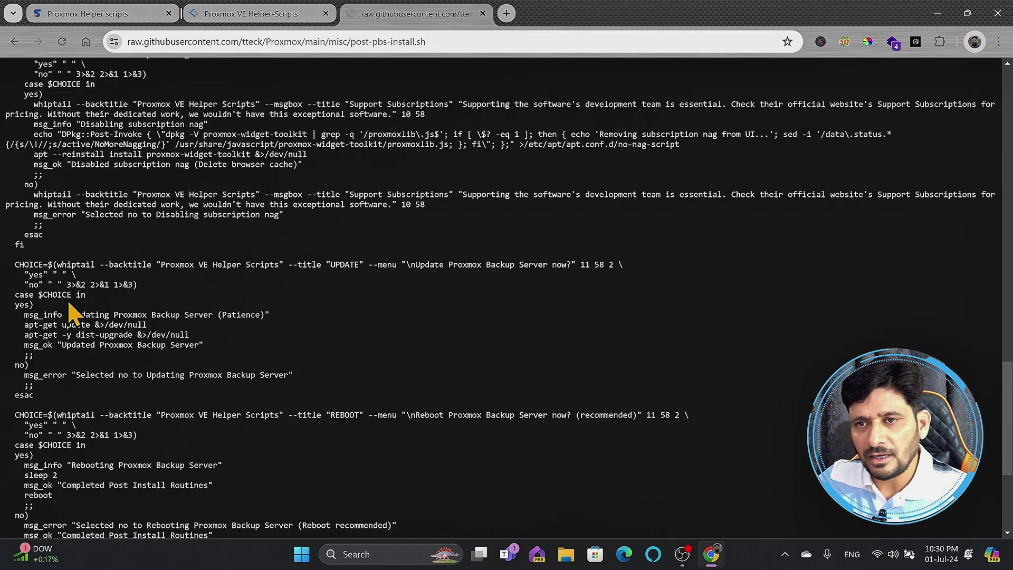
pyautogui.scroll(-1, 79, 311)
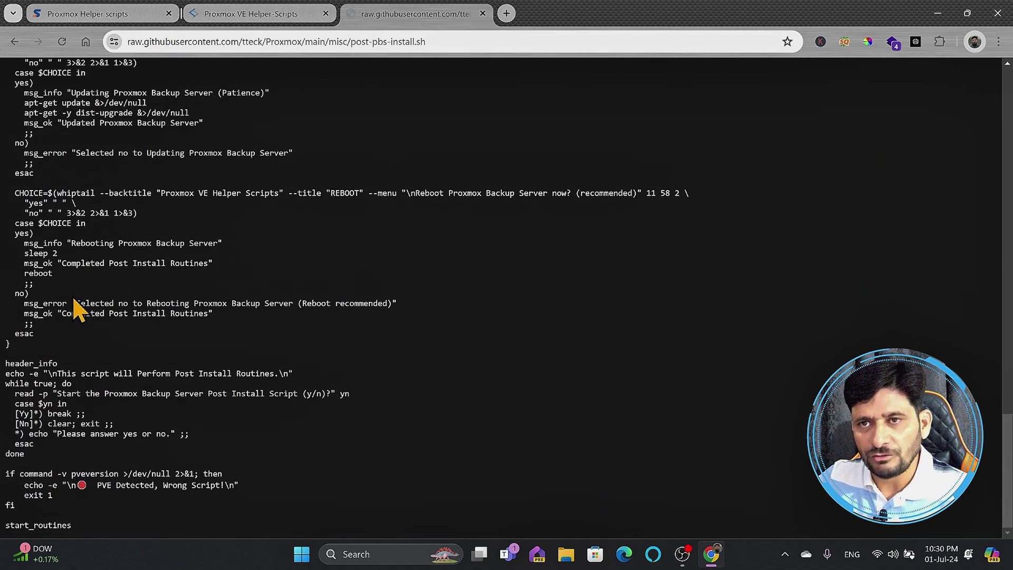
pyautogui.scroll(20, 72, 293)
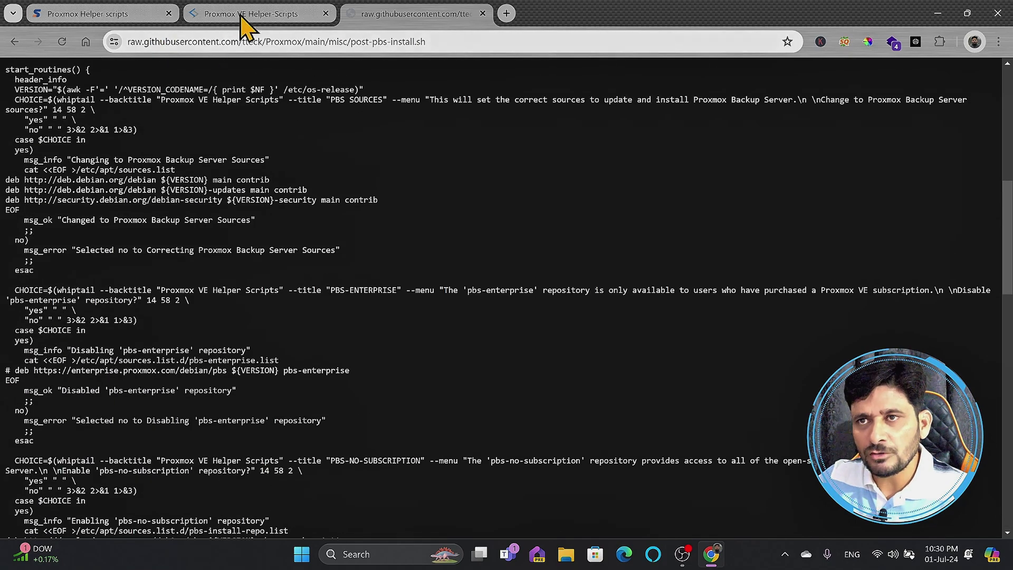
# Step: Back on Helper-Scripts, select and review the full Backup Server Post Install bash command
pyautogui.click(250, 15)
pyautogui.click(198, 312)
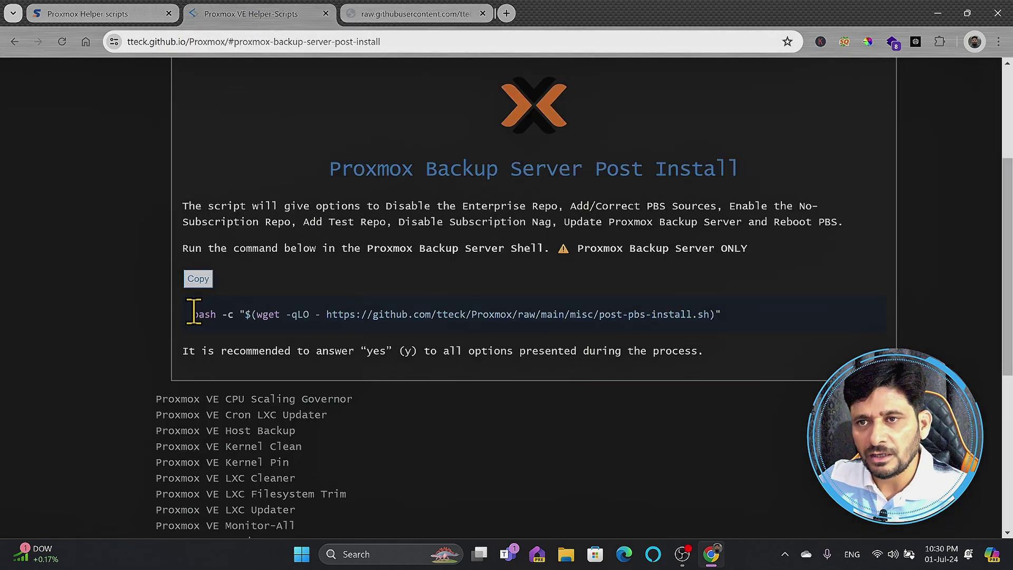
pyautogui.moveTo(199, 312); pyautogui.dragTo(704, 315)
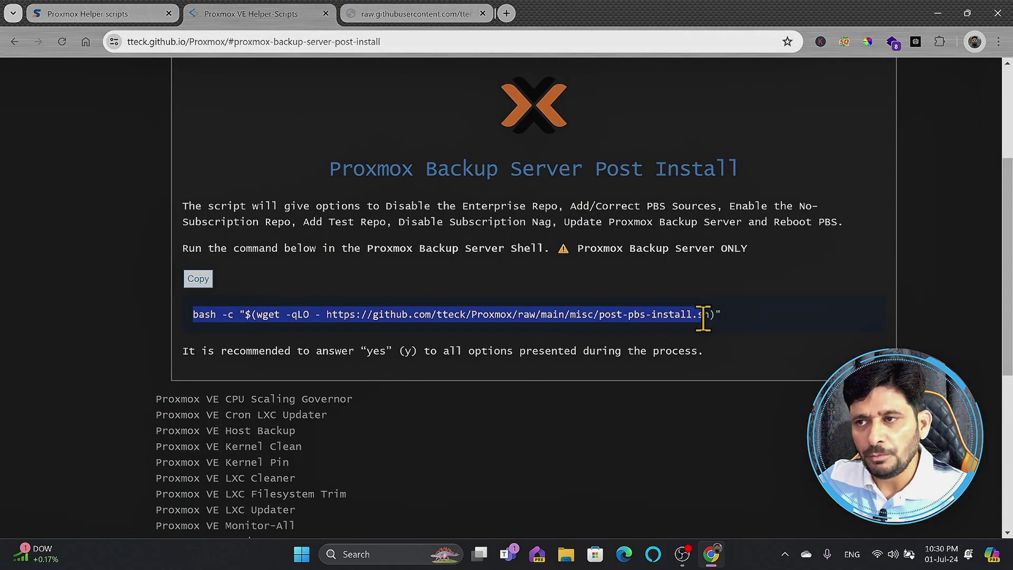
pyautogui.scroll(4, 680, 346)
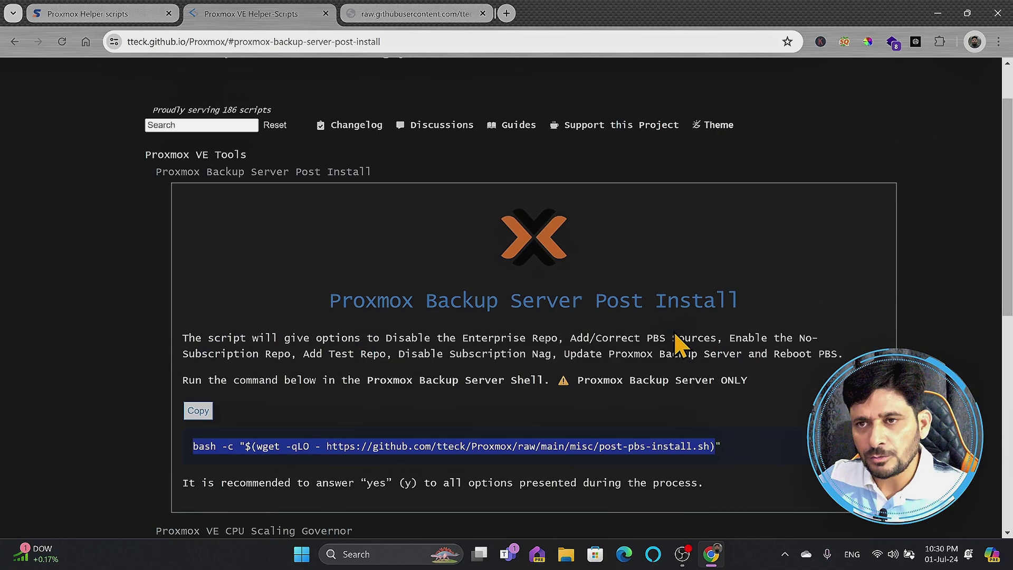
pyautogui.scroll(-1, 260, 348)
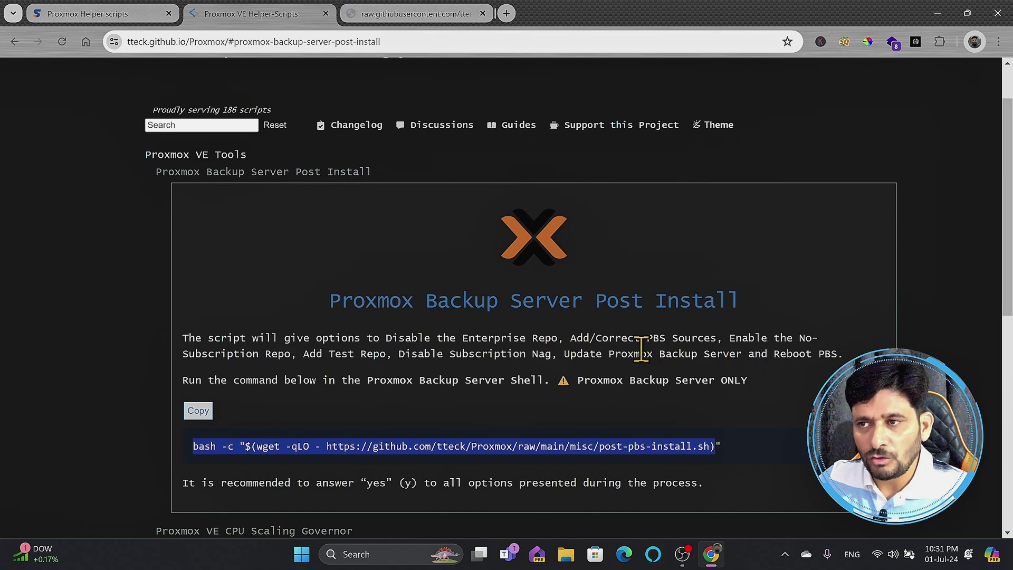
pyautogui.scroll(2, 400, 296)
pyautogui.click(207, 158)
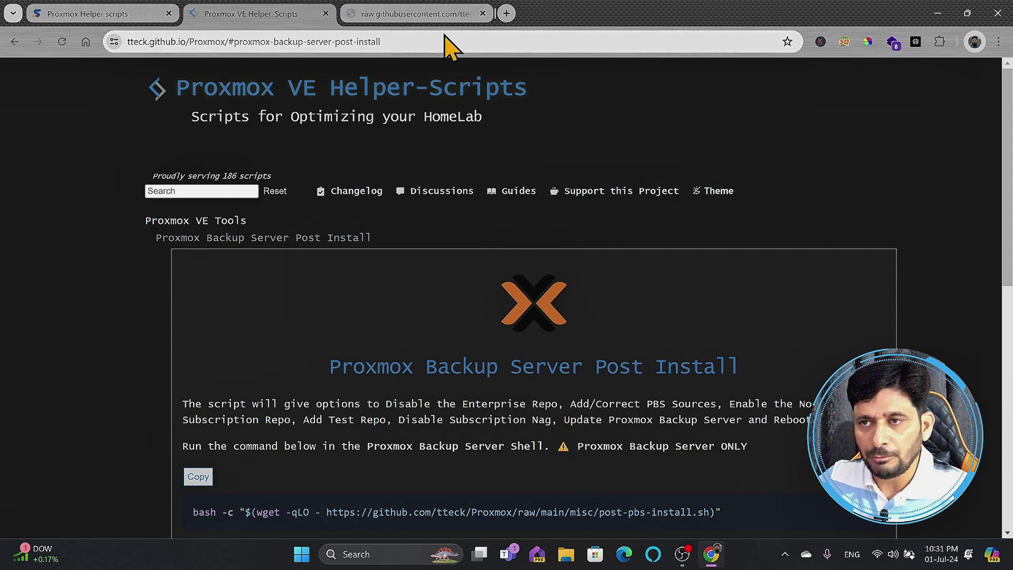
# Step: Load the Proxmox VE web UI at 192.168.240.2:8006 in the raw script tab
pyautogui.click(446, 16)
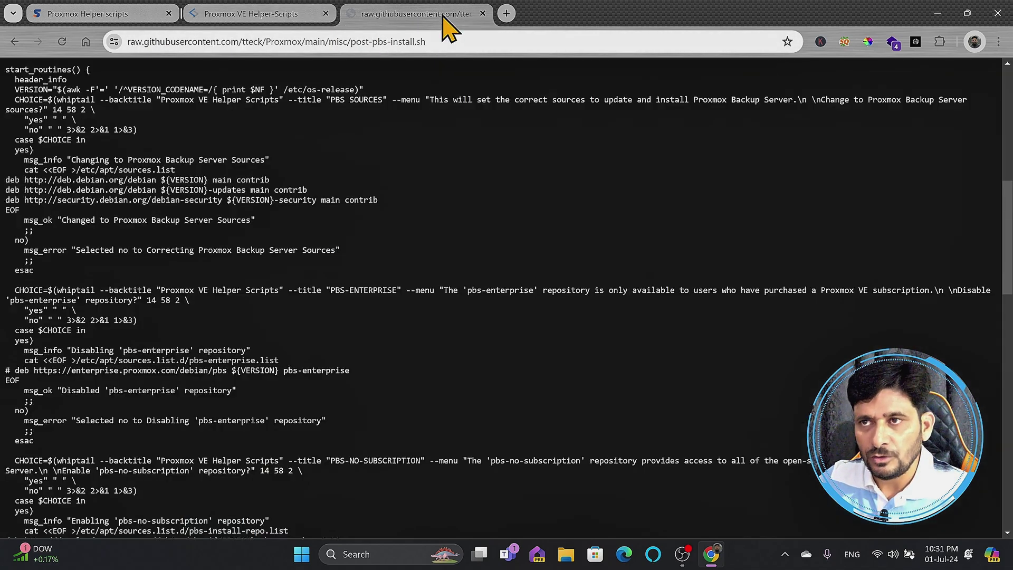
pyautogui.click(397, 41)
pyautogui.write('192.168.240')
pyautogui.press('Return')
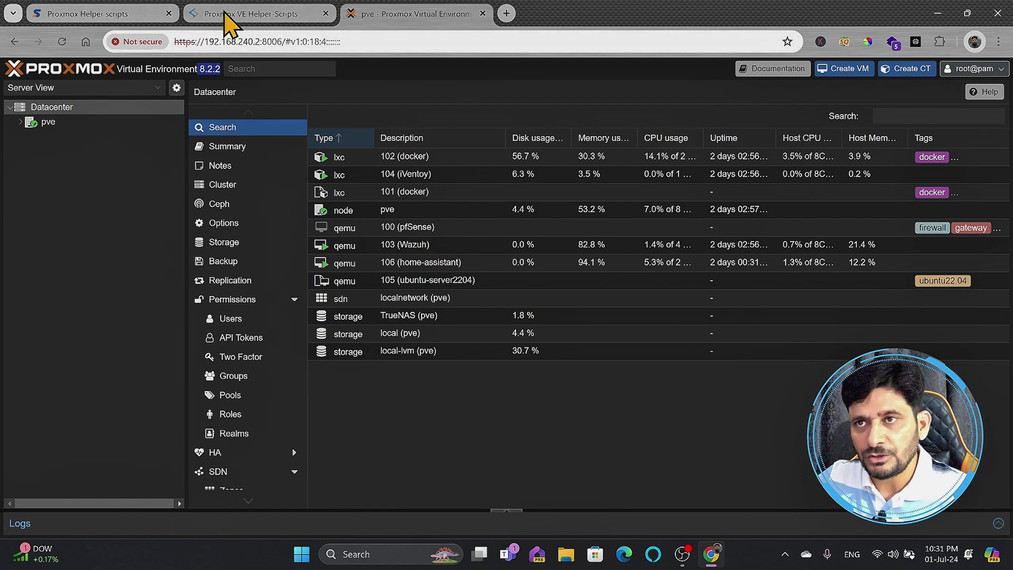
# Step: In the Helper-Scripts catalog, highlight the 186-scripts count and expand Proxmox VE Tools
pyautogui.click(226, 16)
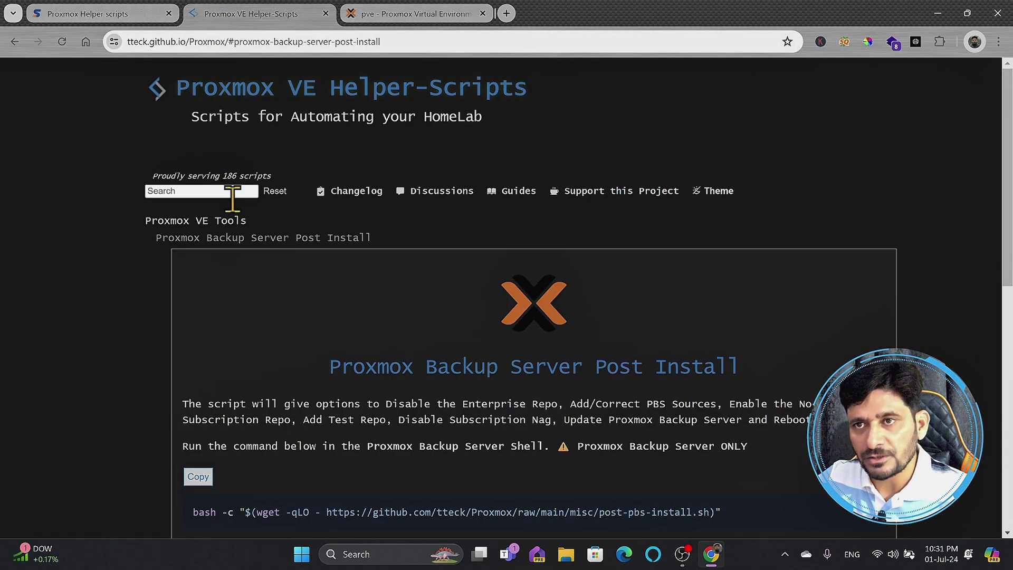
pyautogui.moveTo(152, 176); pyautogui.dragTo(275, 191)
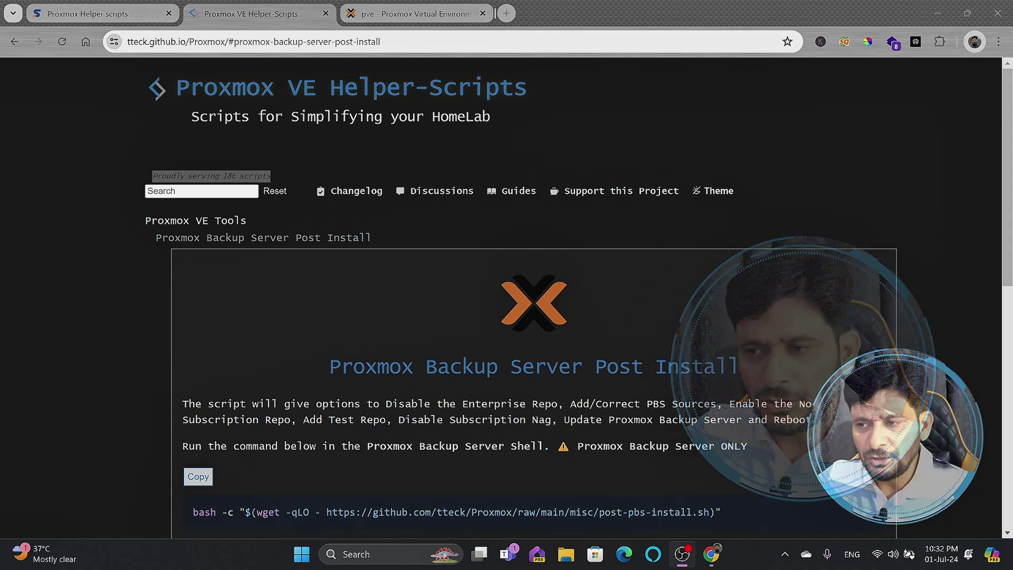
pyautogui.click(227, 222)
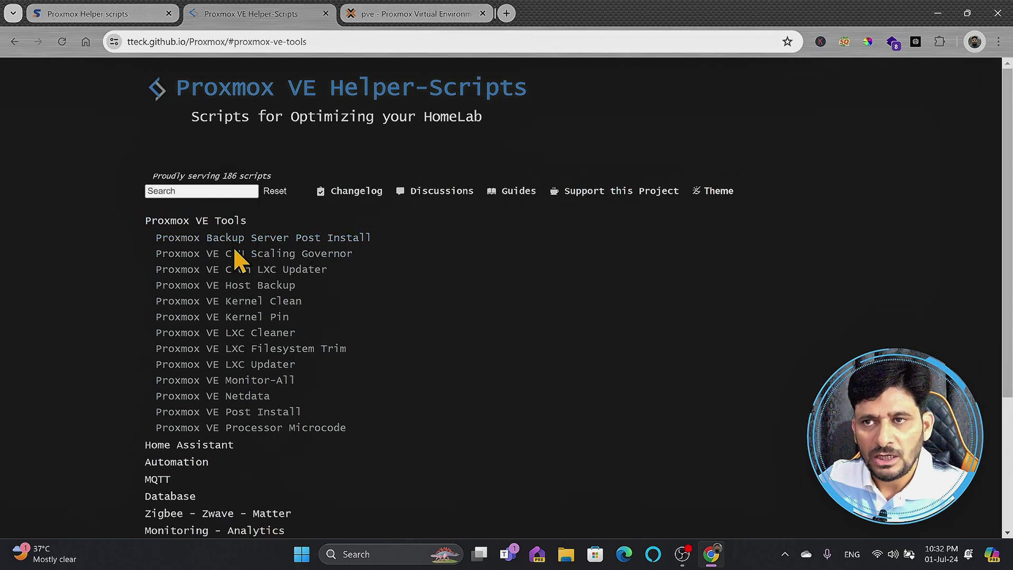
# Step: Reopen and then collapse the Proxmox Backup Server Post Install details
pyautogui.click(172, 240)
pyautogui.scroll(-4, 317, 369)
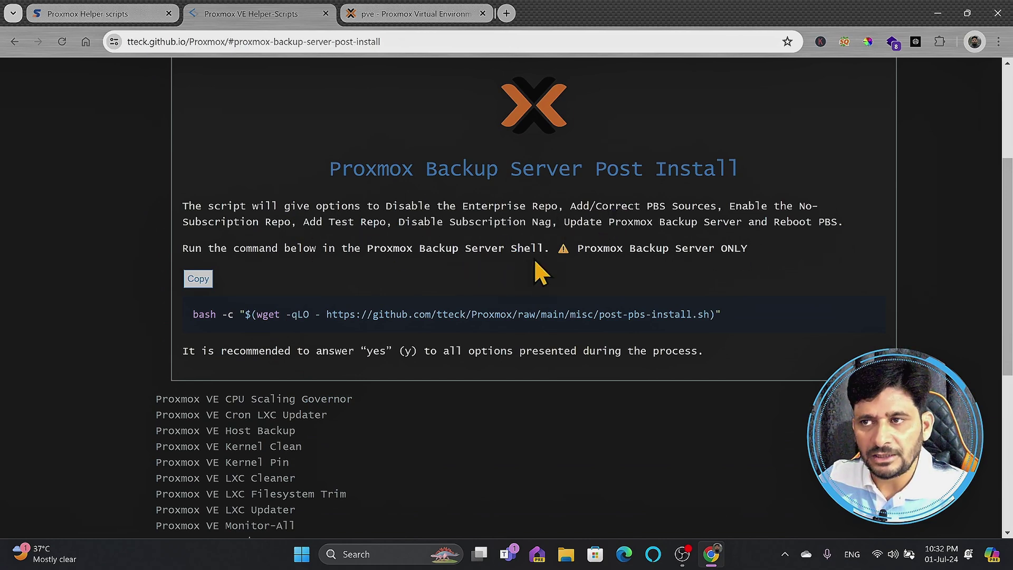
pyautogui.scroll(3, 370, 264)
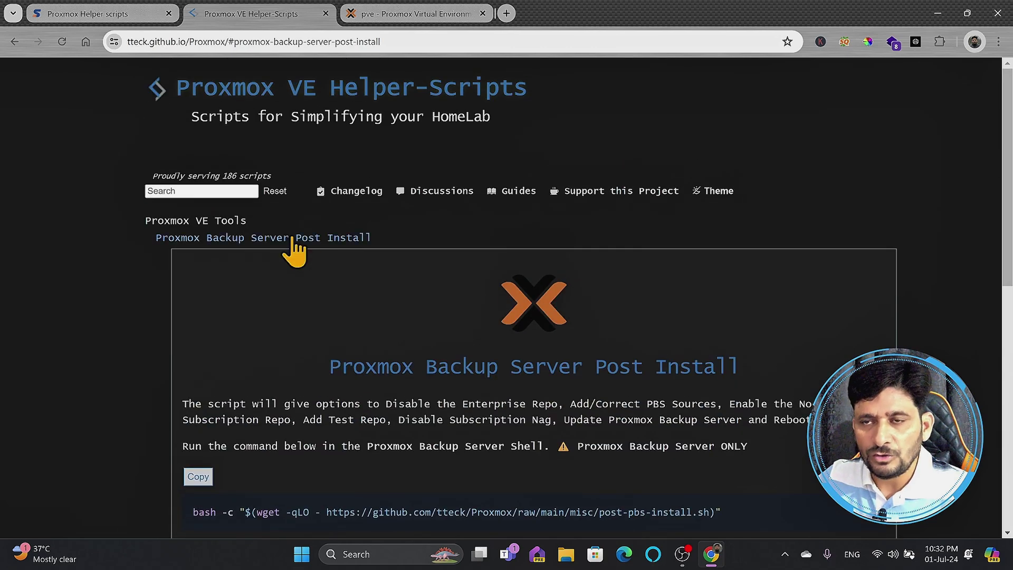
pyautogui.click(292, 239)
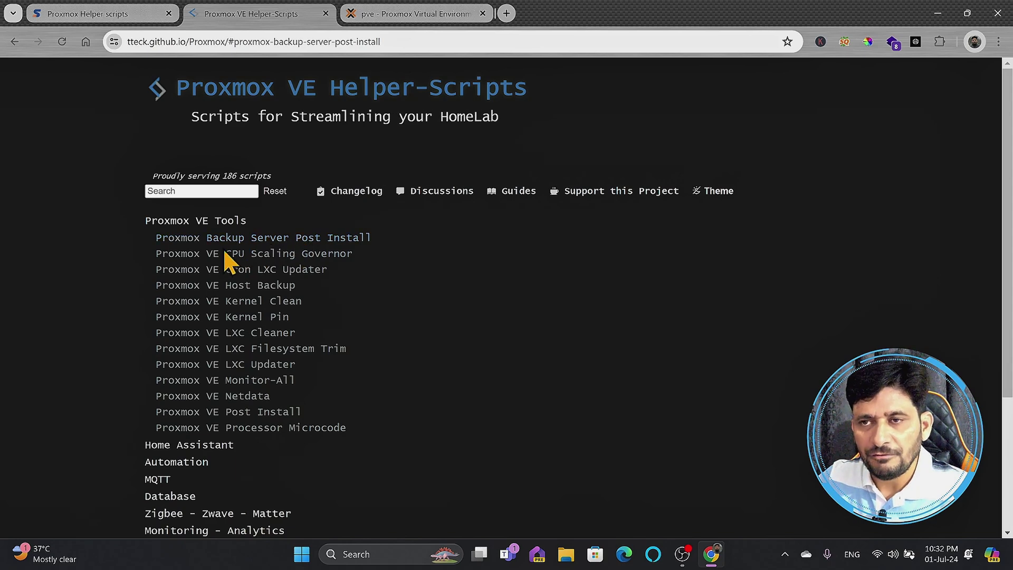
# Step: Open Proxmox VE Post Install and copy the GitHub URL from its bash command
pyautogui.click(208, 413)
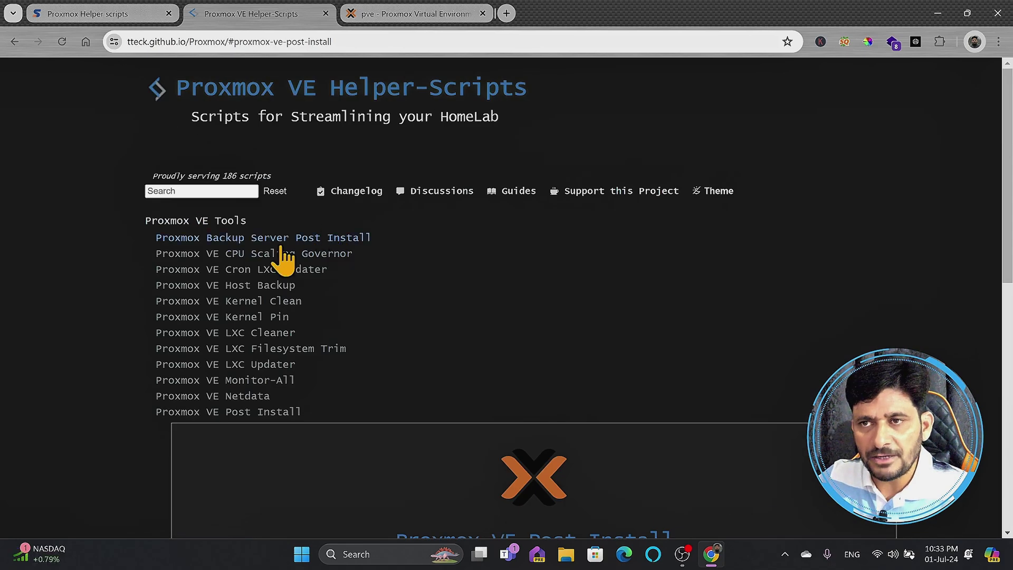
pyautogui.scroll(-4, 333, 261)
pyautogui.scroll(4, 334, 267)
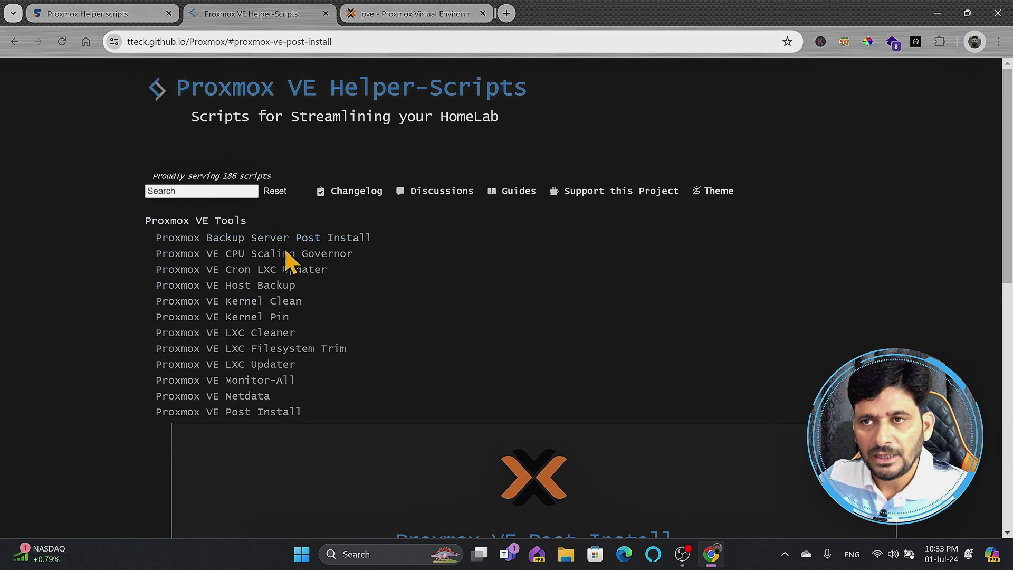
pyautogui.scroll(-5, 370, 317)
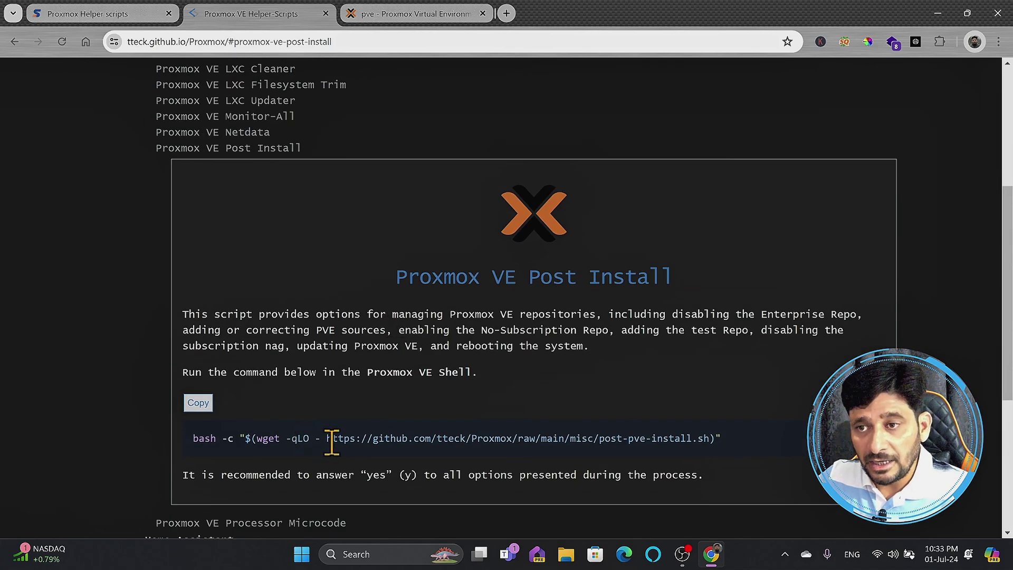
pyautogui.moveTo(325, 438); pyautogui.dragTo(707, 465)
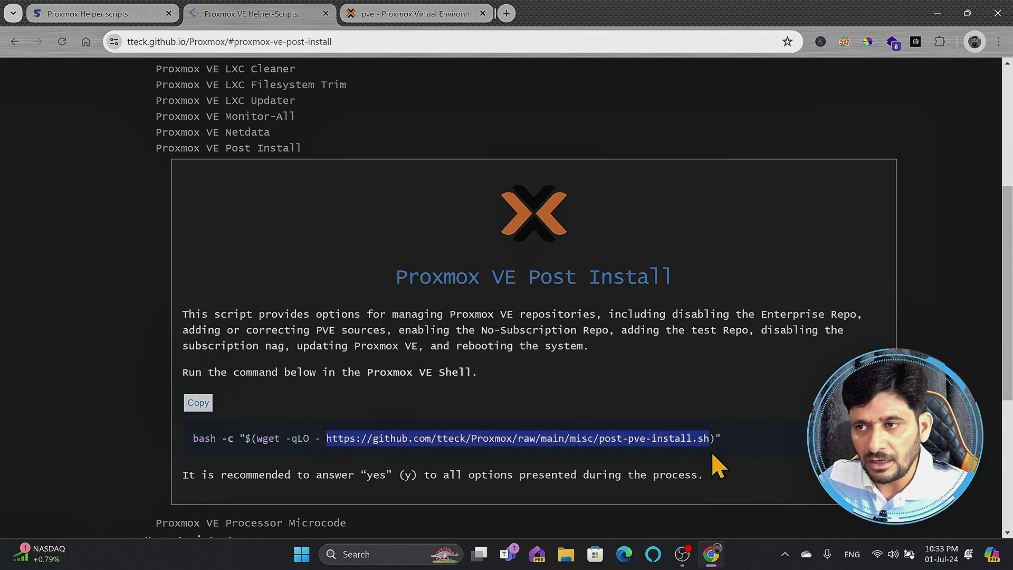
pyautogui.rightClick(707, 439)
pyautogui.click(509, 207)
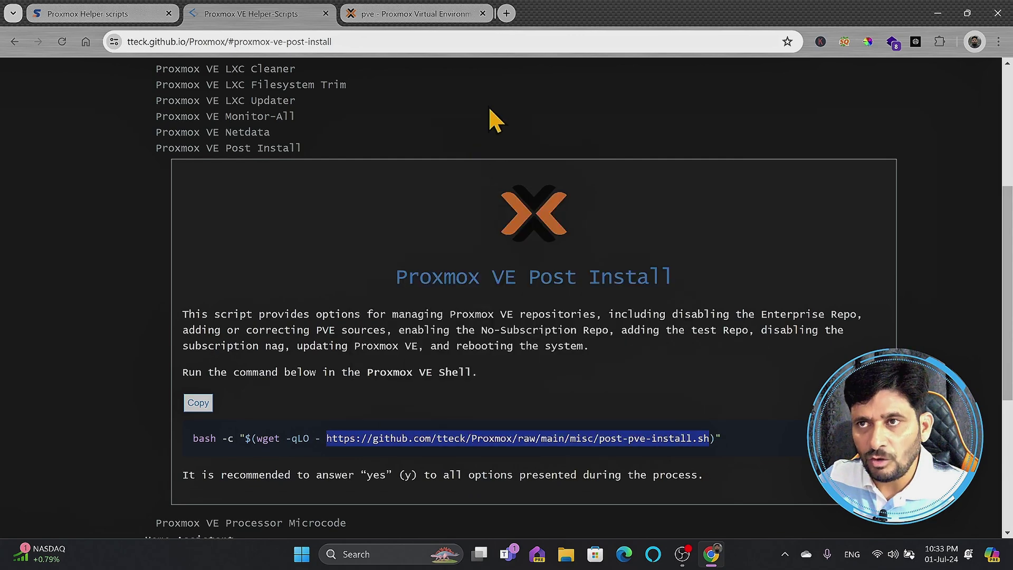
# Step: Load the copied post-pve-install.sh URL in a new browser tab
pyautogui.click(507, 13)
pyautogui.write('https://github.com/tteck/Proxmox/raw/main/misc/post-pve-install.sh')
pyautogui.press('Return')
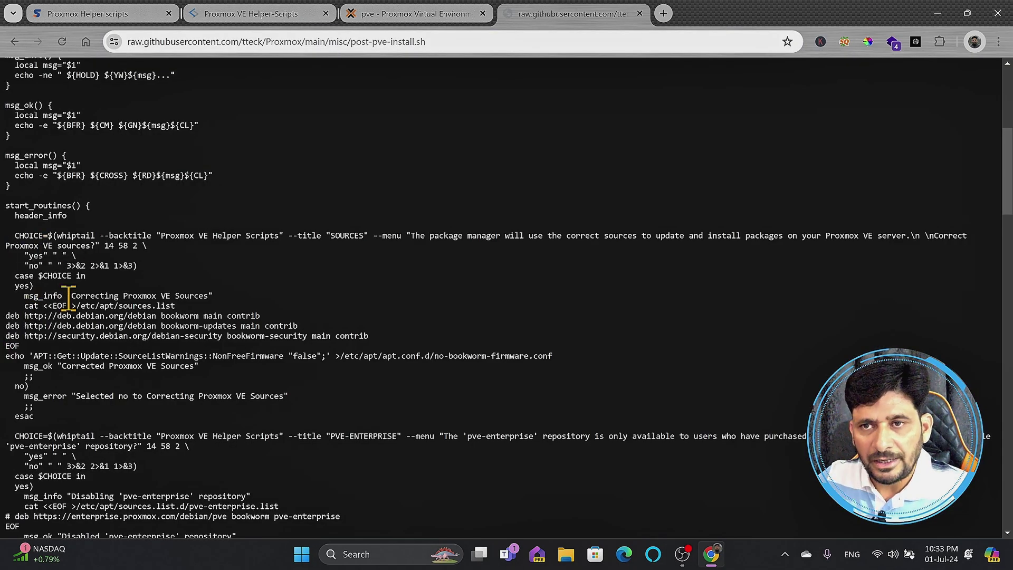
# Step: Read through the script source, marking the Correcting Proxmox VE Sources message
pyautogui.moveTo(69, 296); pyautogui.dragTo(206, 296)
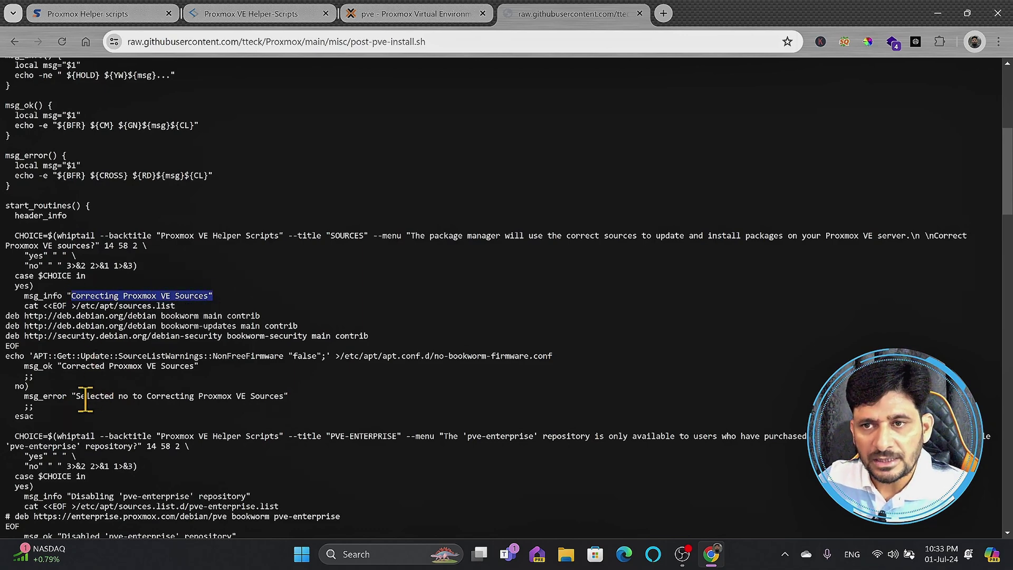
pyautogui.scroll(-20, 278, 418)
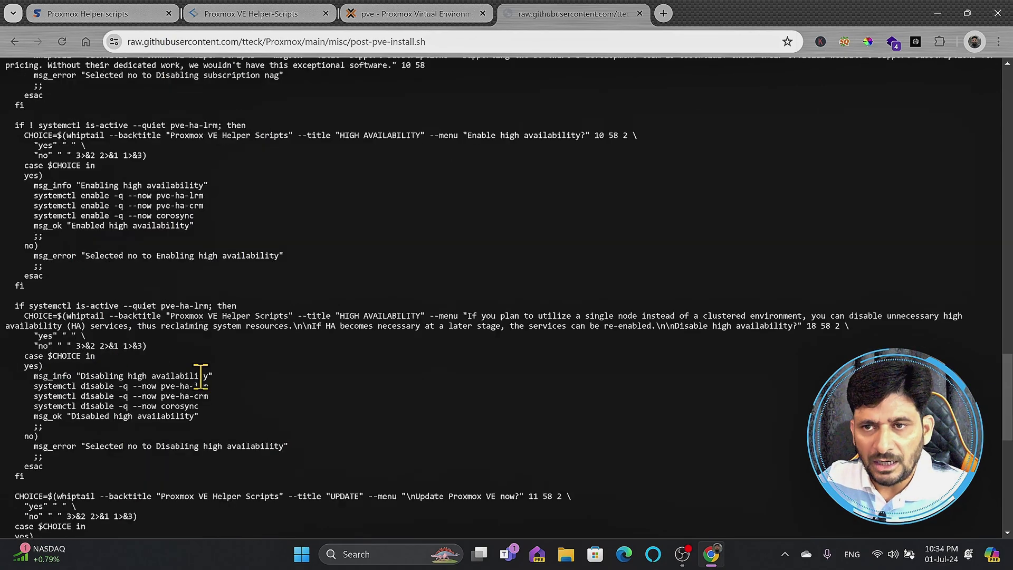
pyautogui.scroll(-10, 42, 382)
pyautogui.scroll(20, 137, 351)
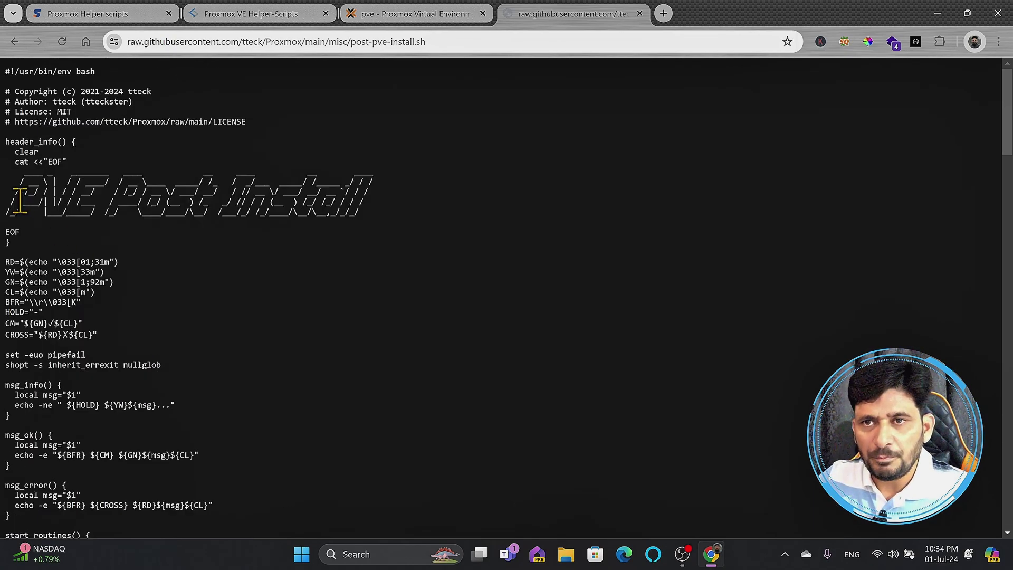
pyautogui.moveTo(19, 201); pyautogui.dragTo(364, 194)
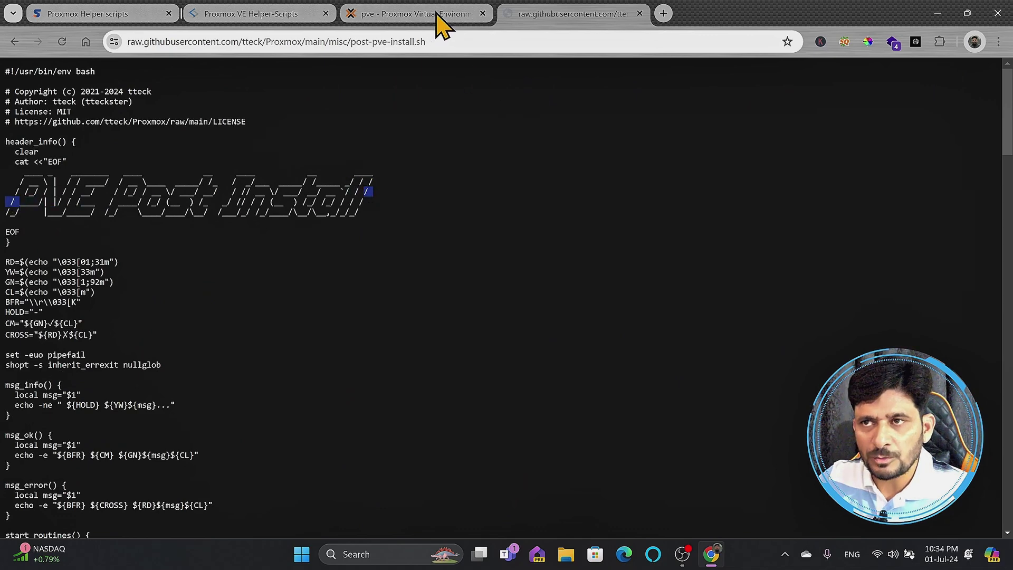
# Step: Close the raw script tab and collapse Post Install and the Proxmox VE Tools list
pyautogui.click(640, 13)
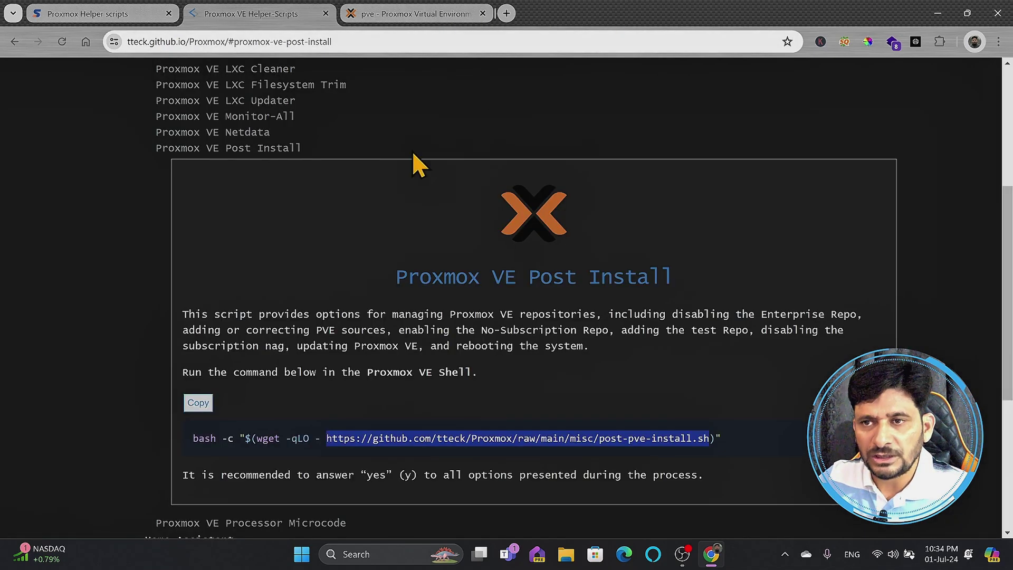
pyautogui.scroll(1, 215, 181)
pyautogui.click(223, 220)
pyautogui.click(222, 232)
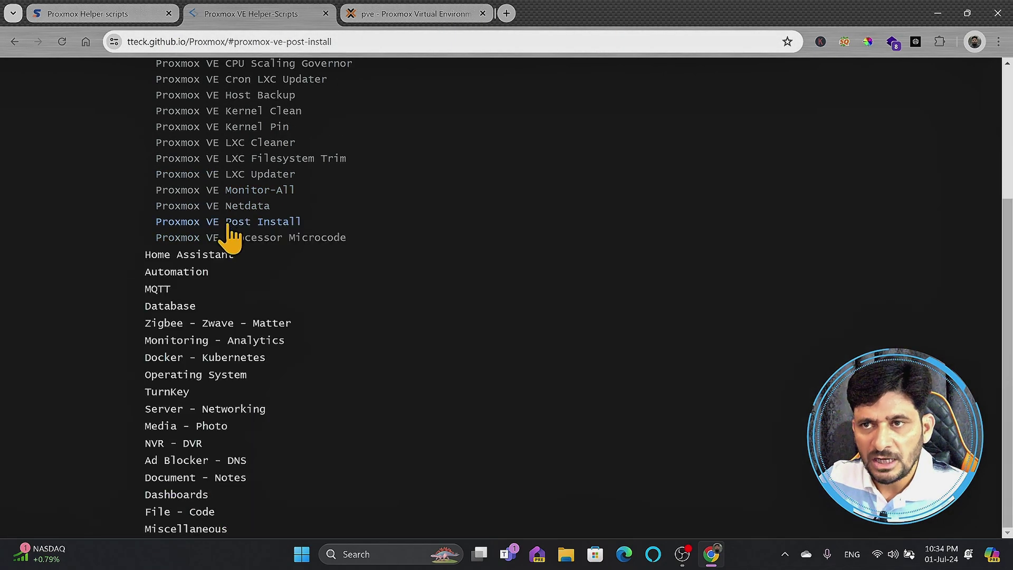
pyautogui.scroll(4, 220, 255)
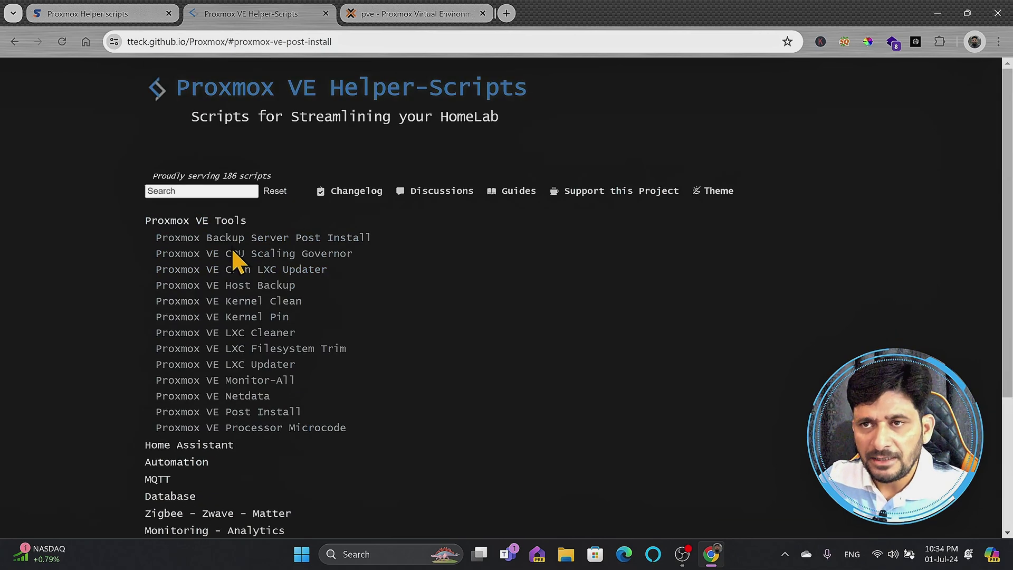
pyautogui.click(213, 223)
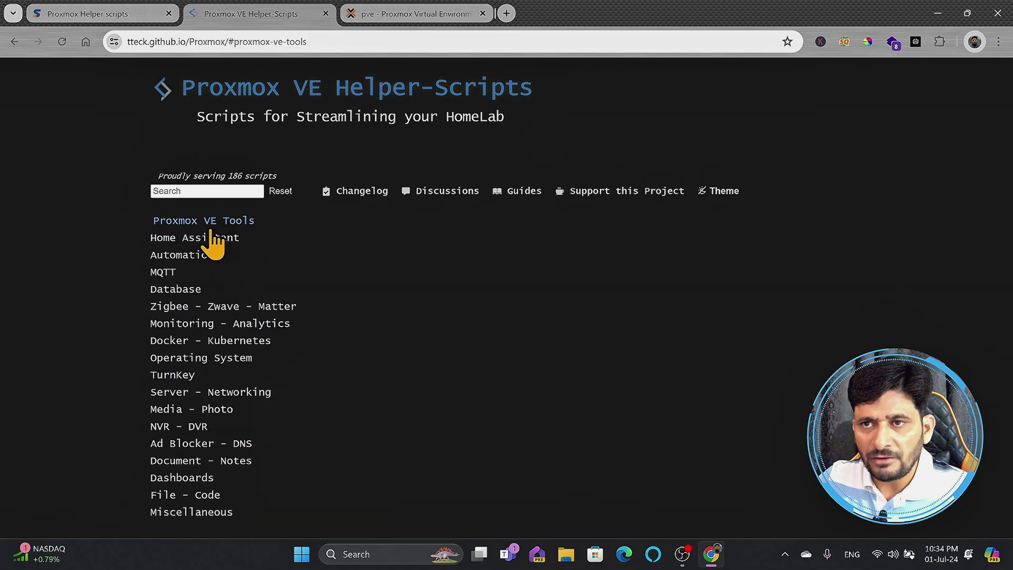
# Step: Expand Home Assistant, open Home Assistant OS VM, and select its haos-vm.sh command
pyautogui.click(171, 239)
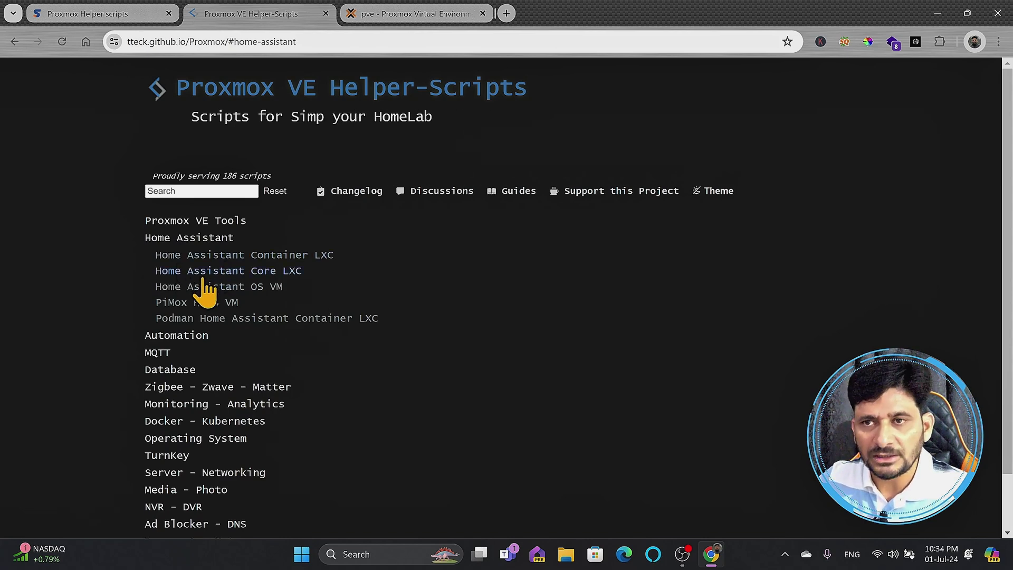
pyautogui.click(254, 256)
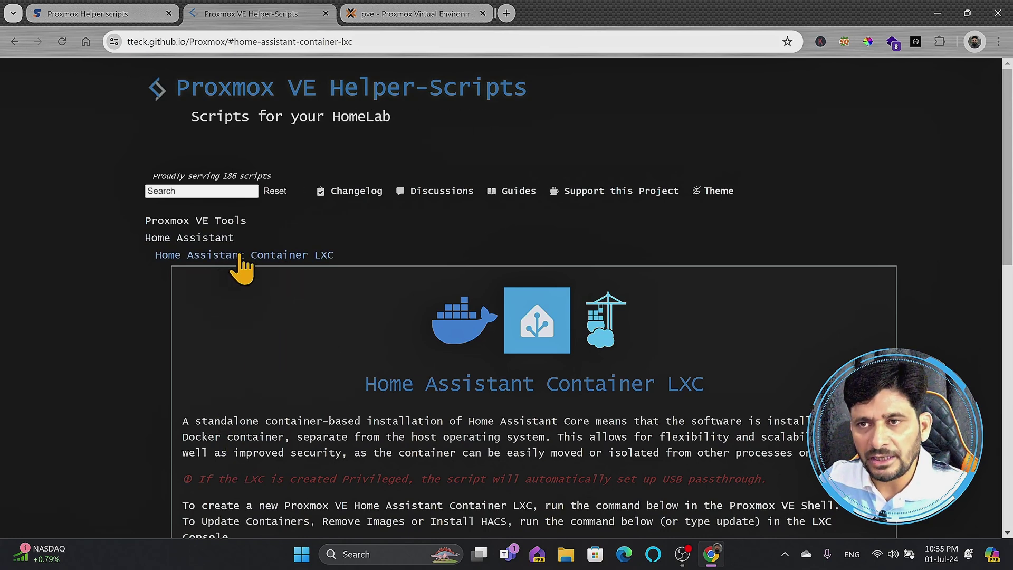
pyautogui.click(199, 256)
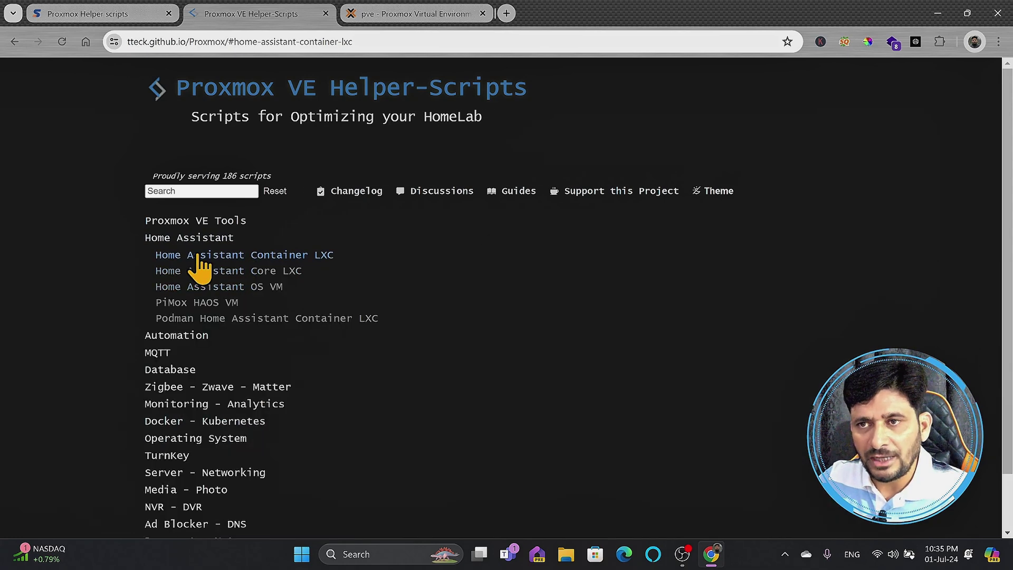
pyautogui.click(224, 287)
pyautogui.scroll(-3, 271, 305)
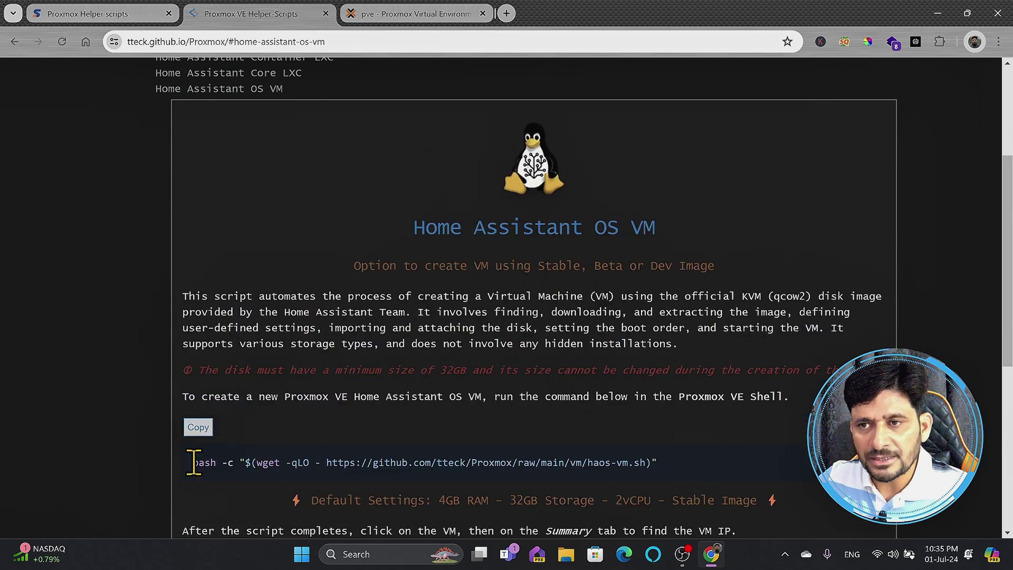
pyautogui.moveTo(195, 463); pyautogui.dragTo(655, 463)
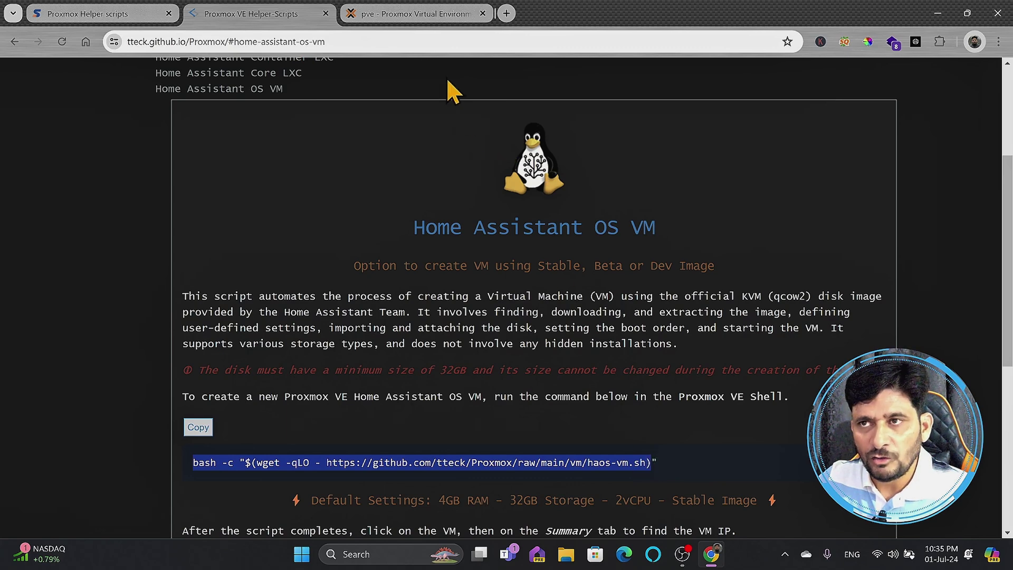
pyautogui.click(411, 19)
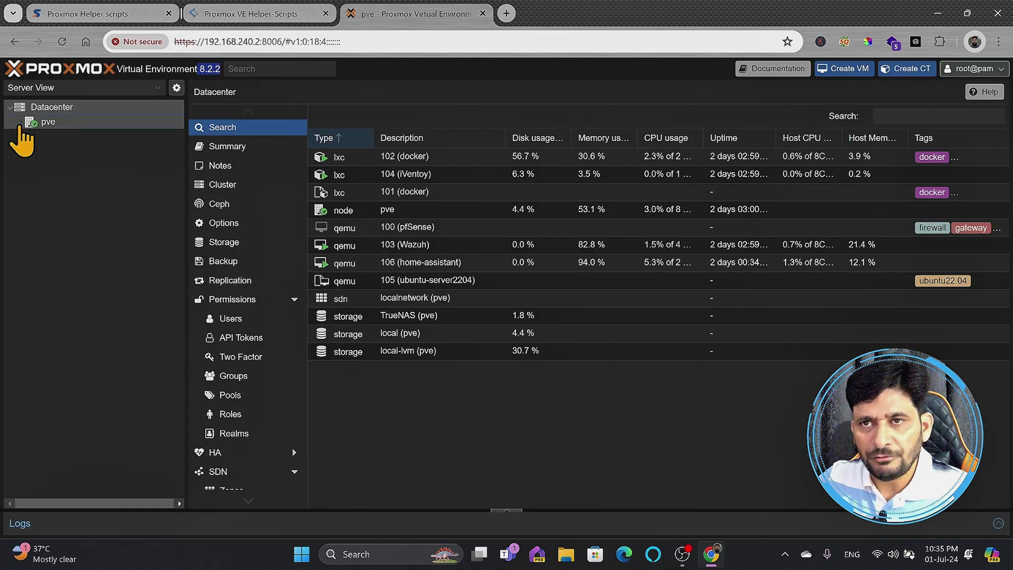
pyautogui.click(20, 123)
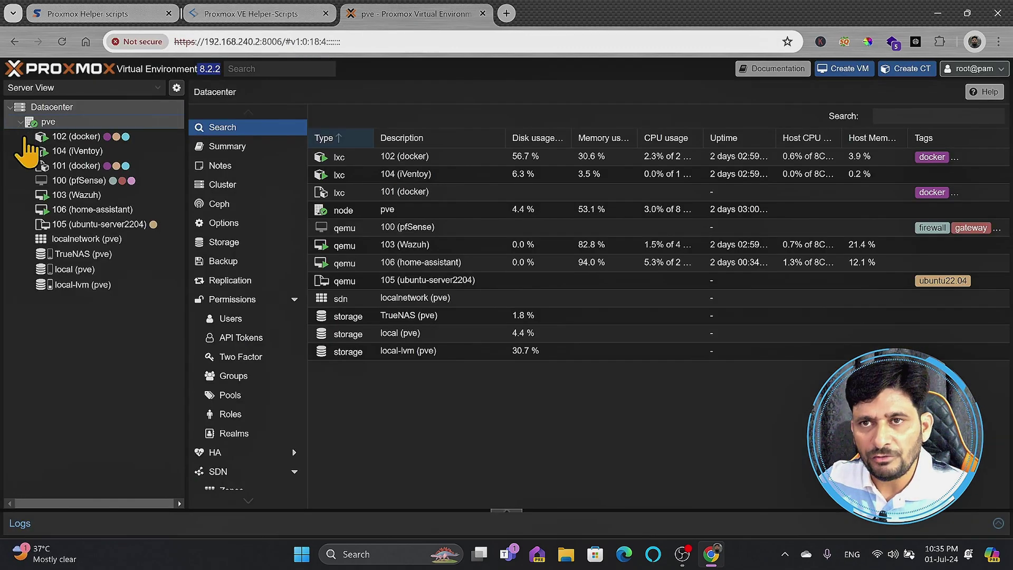
pyautogui.click(85, 211)
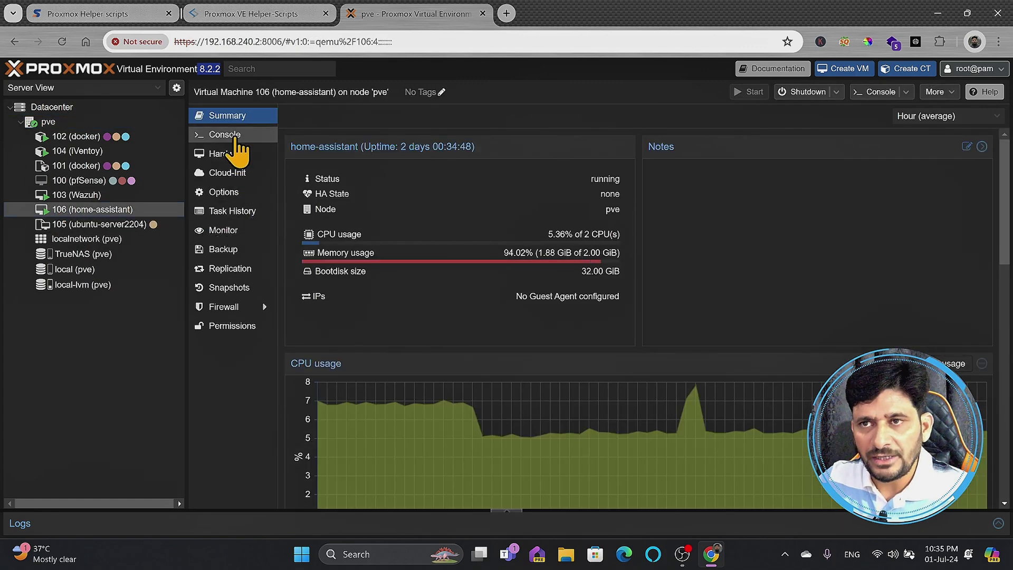
pyautogui.click(232, 136)
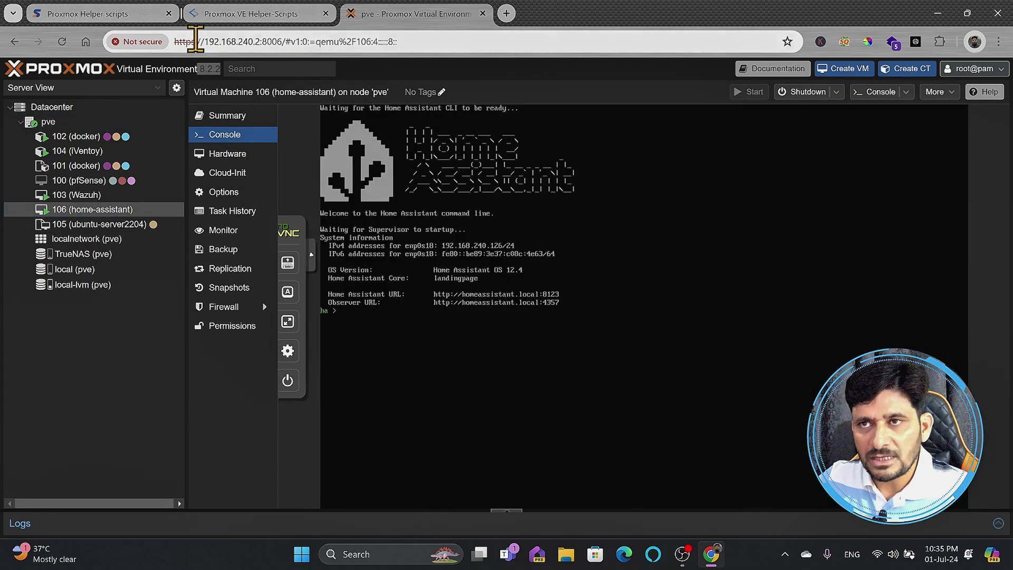
pyautogui.click(234, 15)
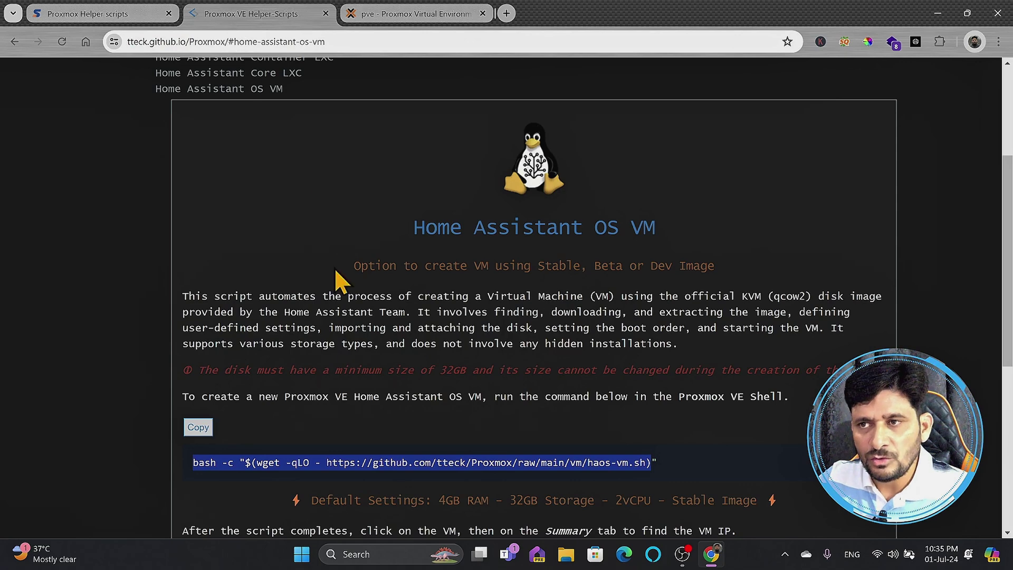
# Step: Close Home Assistant OS VM, browse Automation and MQTT, then expand Database's eight scripts
pyautogui.scroll(4, 243, 171)
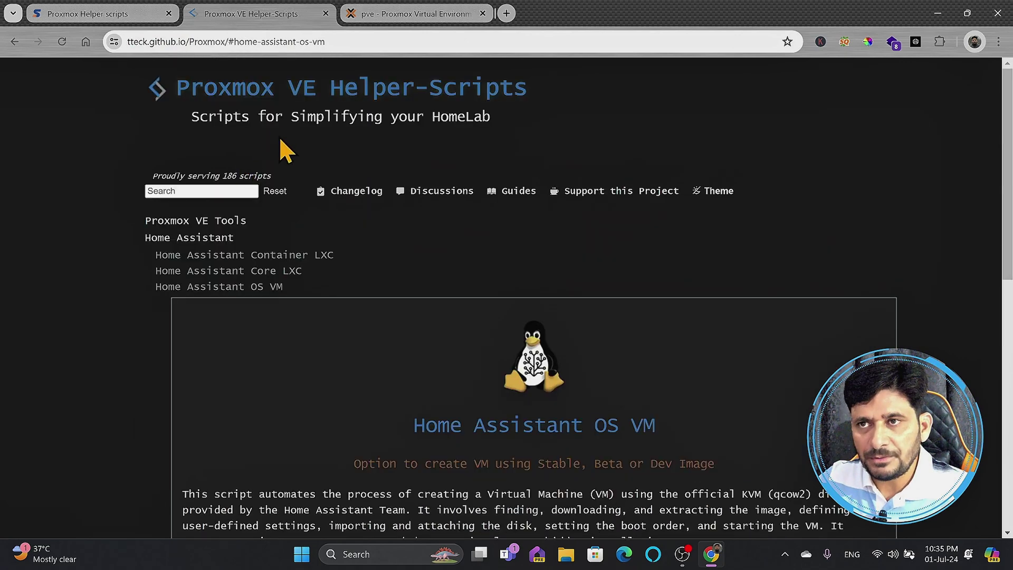
pyautogui.click(217, 228)
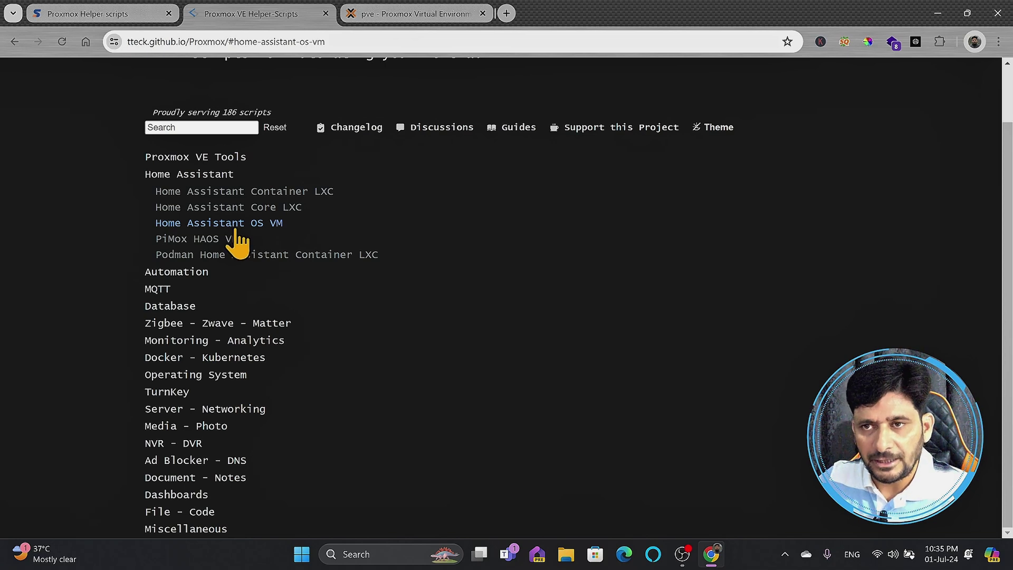
pyautogui.click(176, 271)
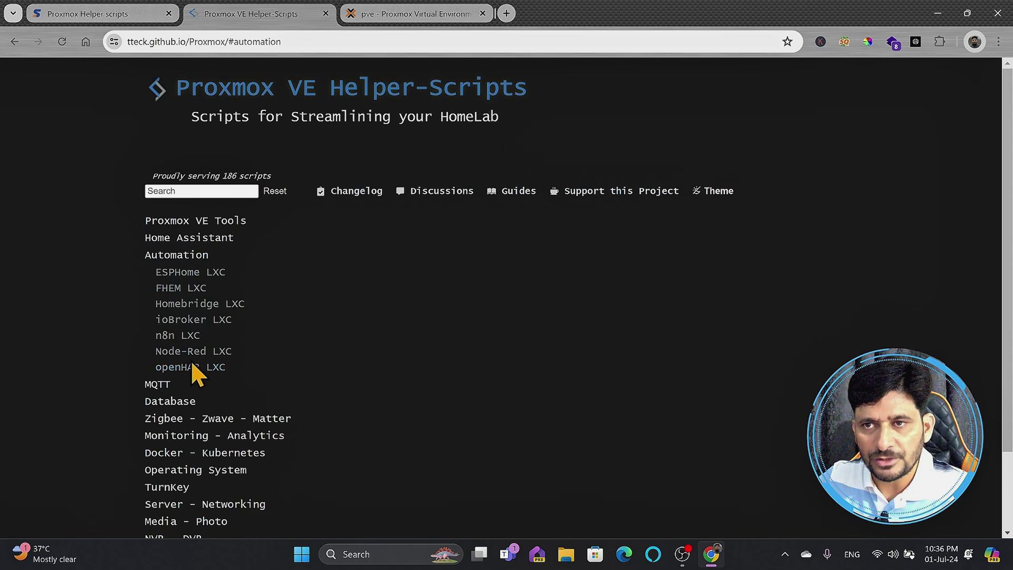
pyautogui.click(191, 256)
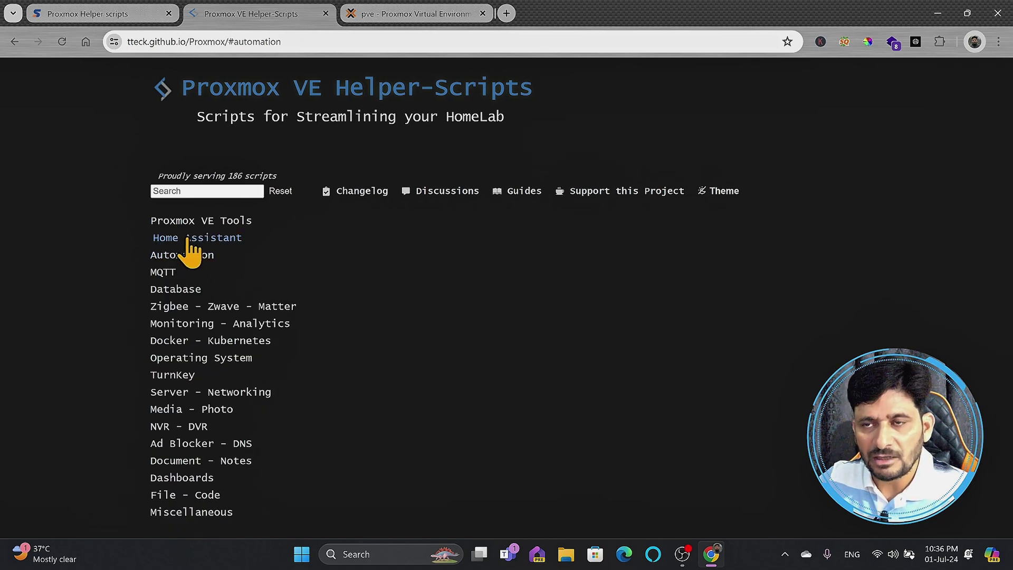
pyautogui.click(176, 273)
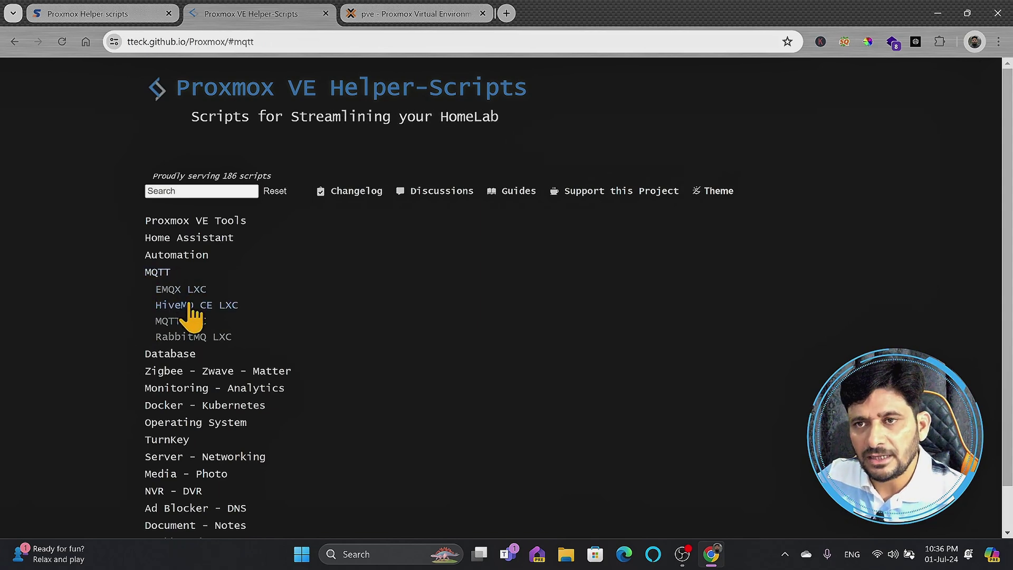
pyautogui.click(160, 274)
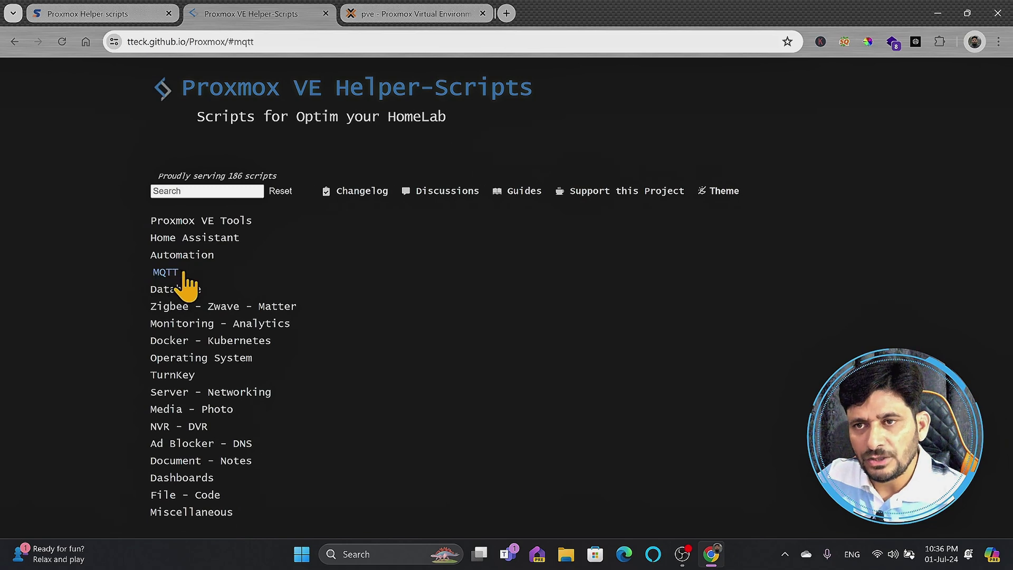
pyautogui.click(174, 292)
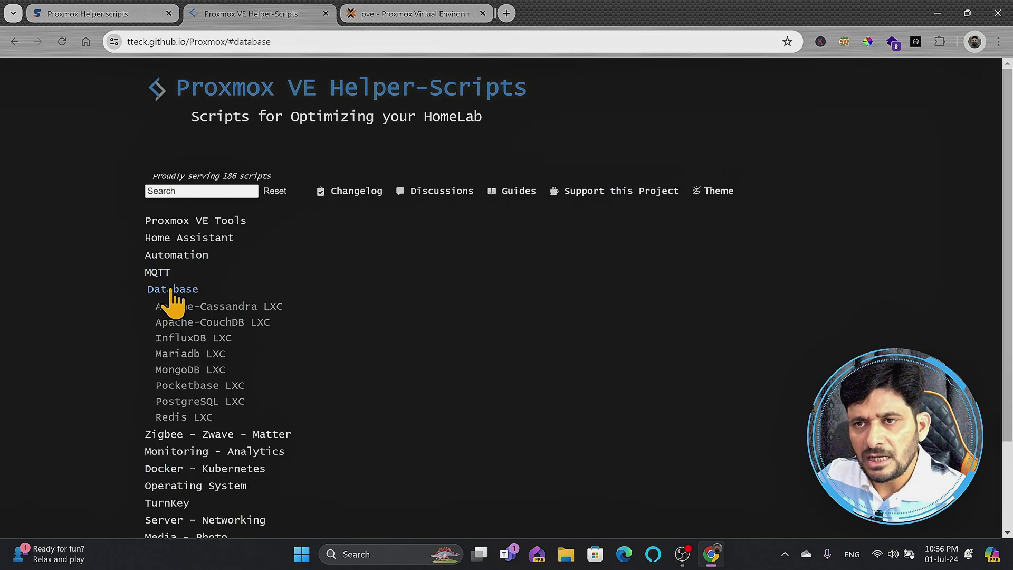
# Step: View the Mariadb LXC script details, close them, and collapse the Database category
pyautogui.click(203, 360)
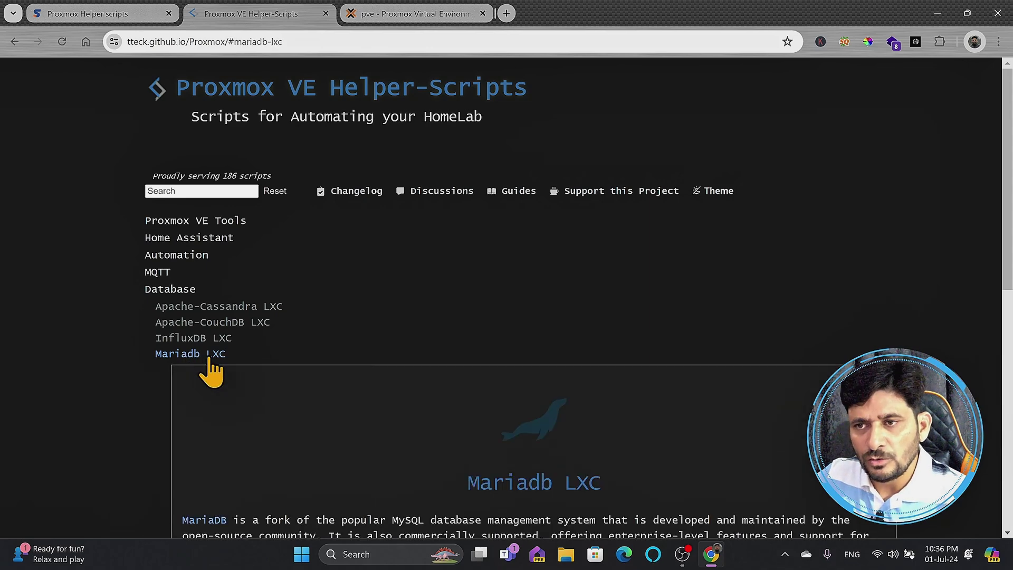
pyautogui.scroll(-3, 330, 341)
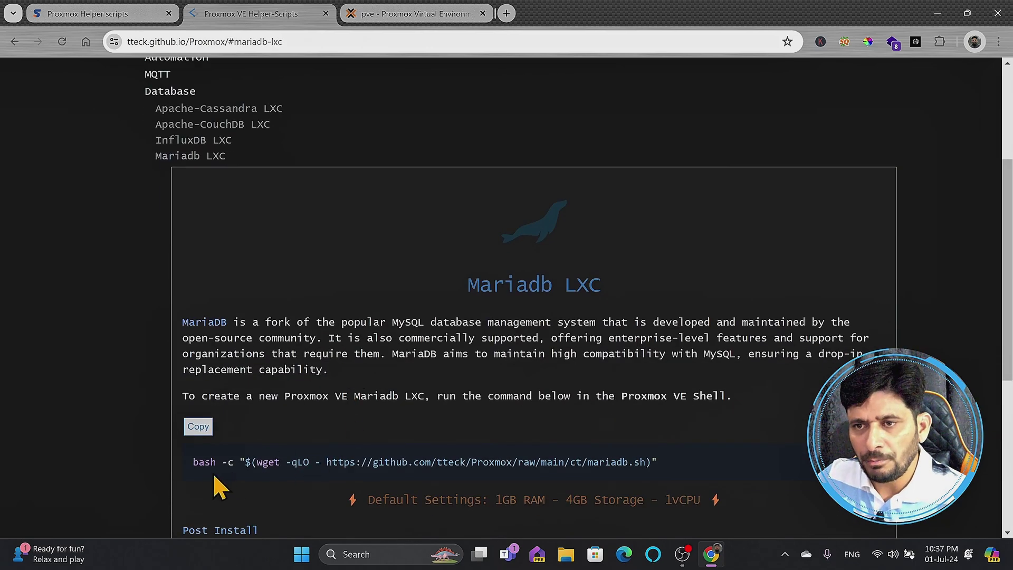
pyautogui.click(186, 201)
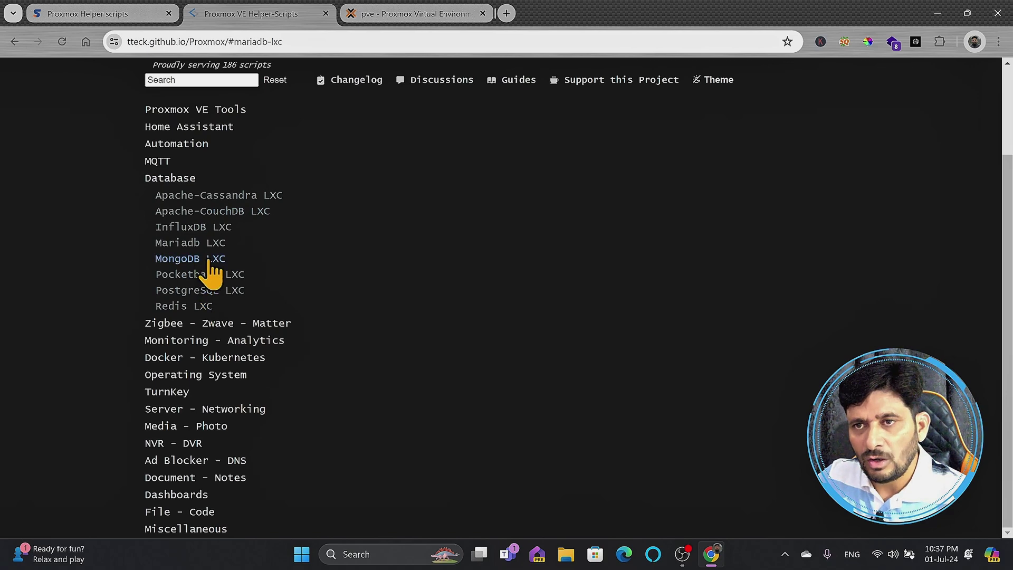
pyautogui.click(170, 178)
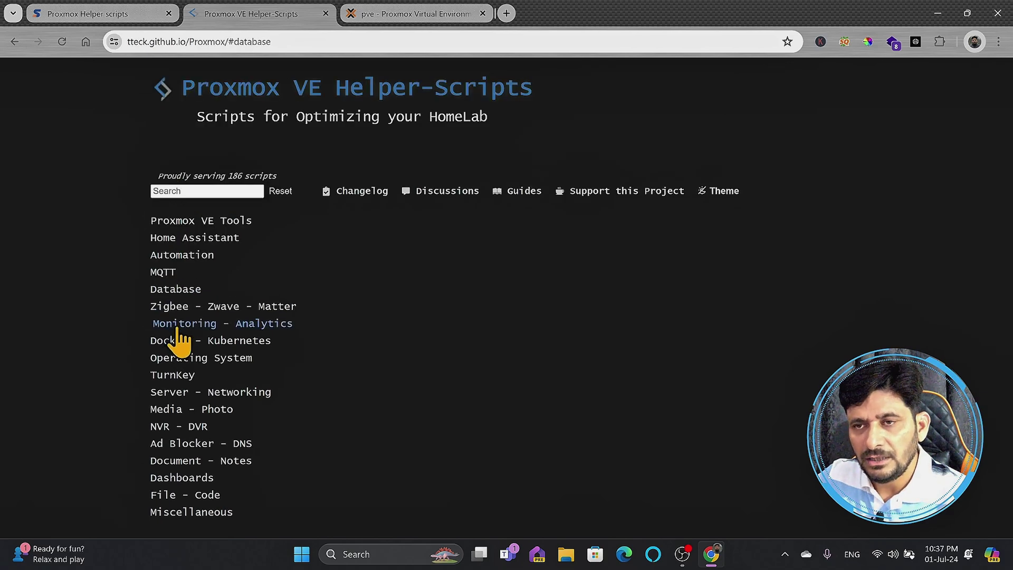
# Step: Browse the Monitoring - Analytics and Docker - Kubernetes script lists, collapsing each afterwards
pyautogui.click(174, 330)
pyautogui.scroll(-3, 220, 338)
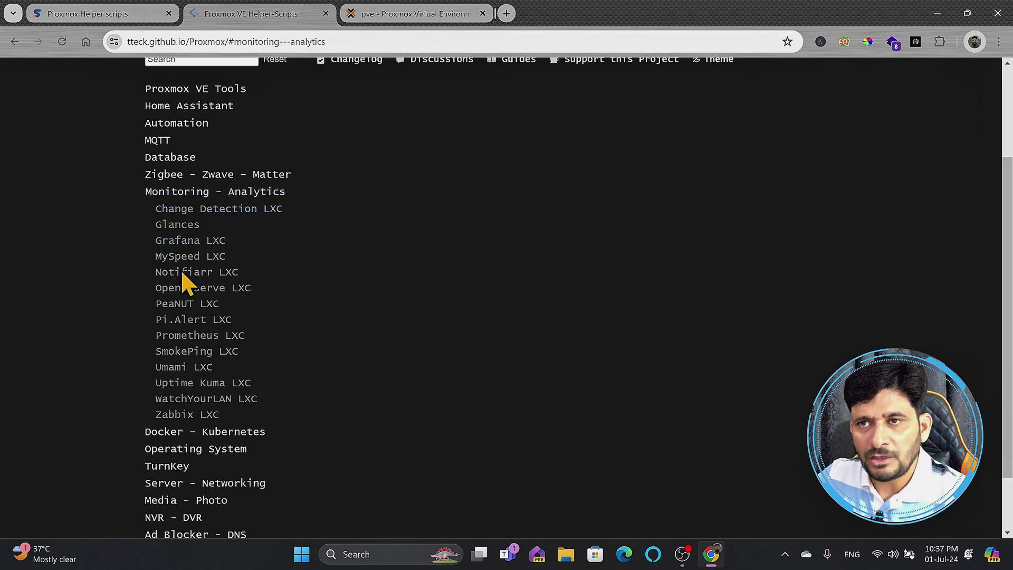
pyautogui.click(188, 194)
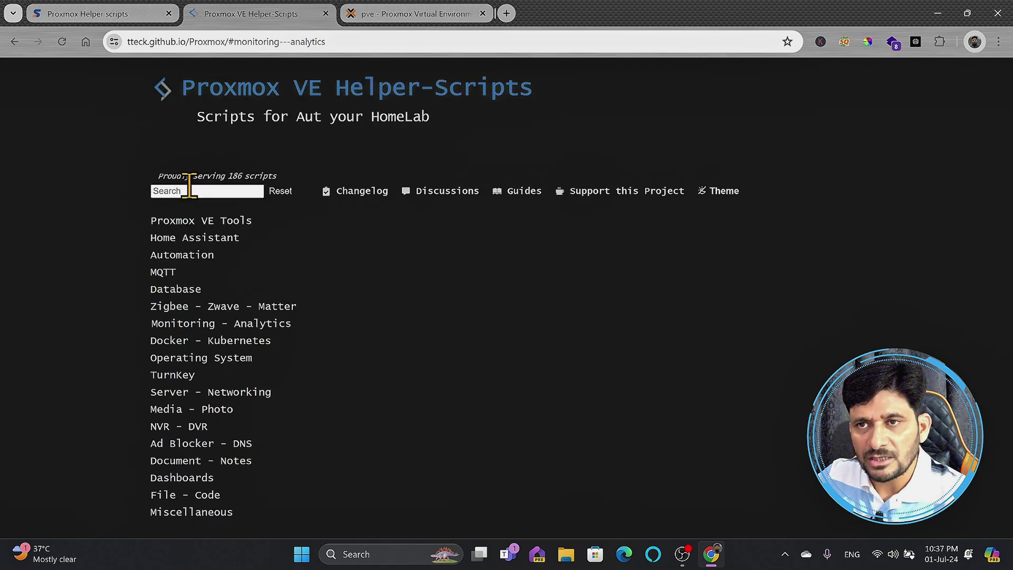
pyautogui.click(177, 344)
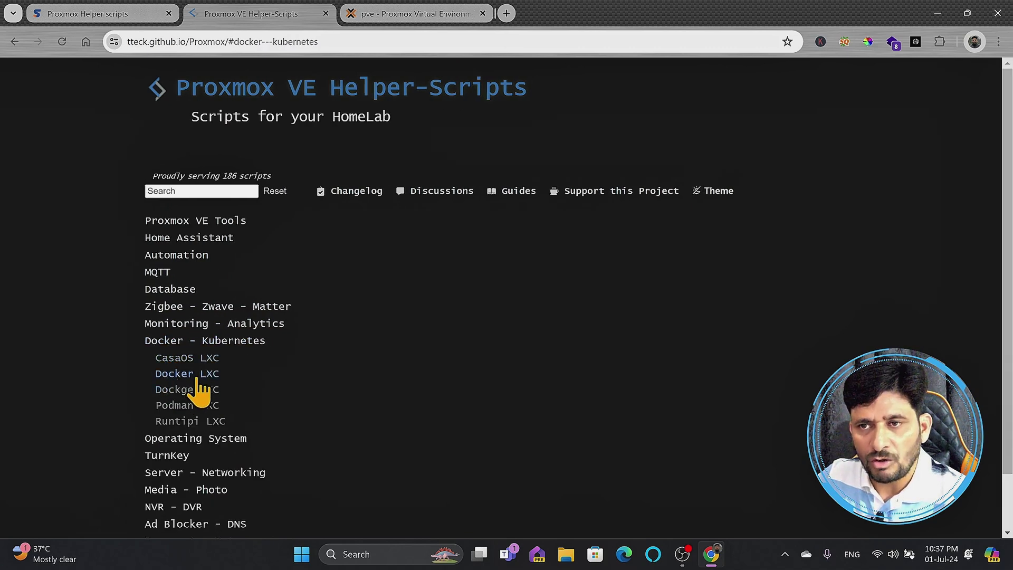
pyautogui.click(171, 341)
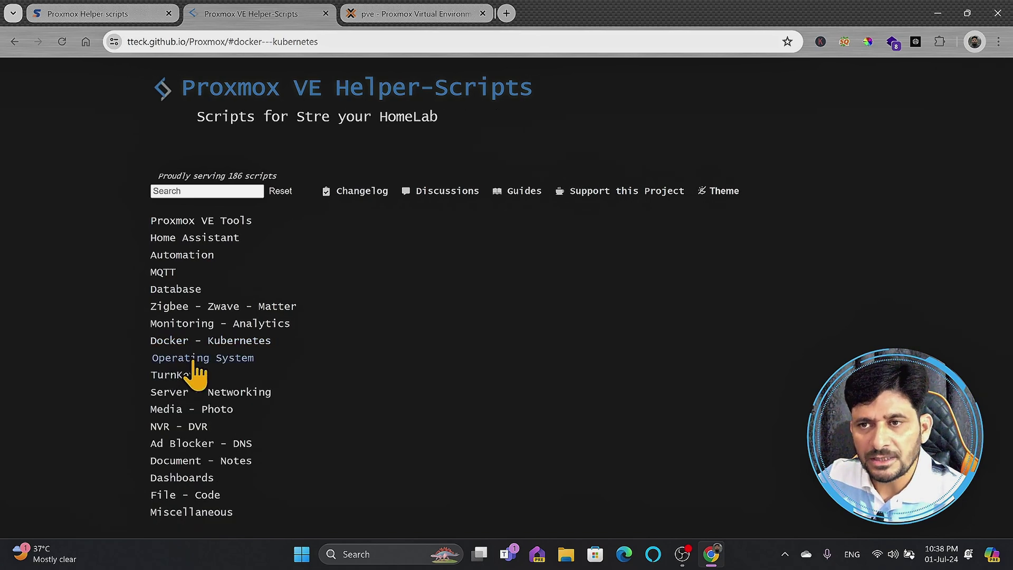
pyautogui.click(193, 358)
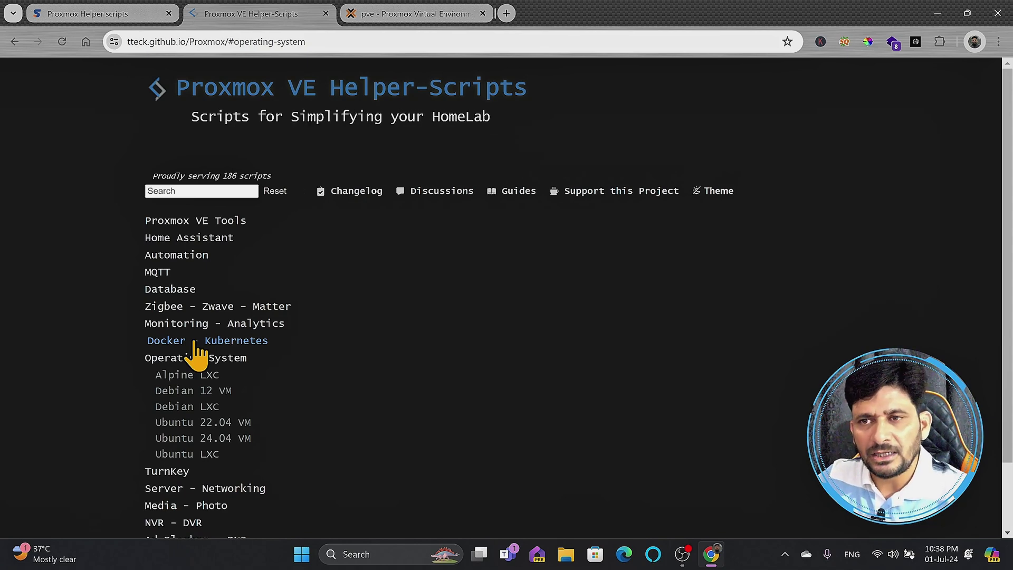
pyautogui.click(204, 425)
pyautogui.scroll(-5, 211, 372)
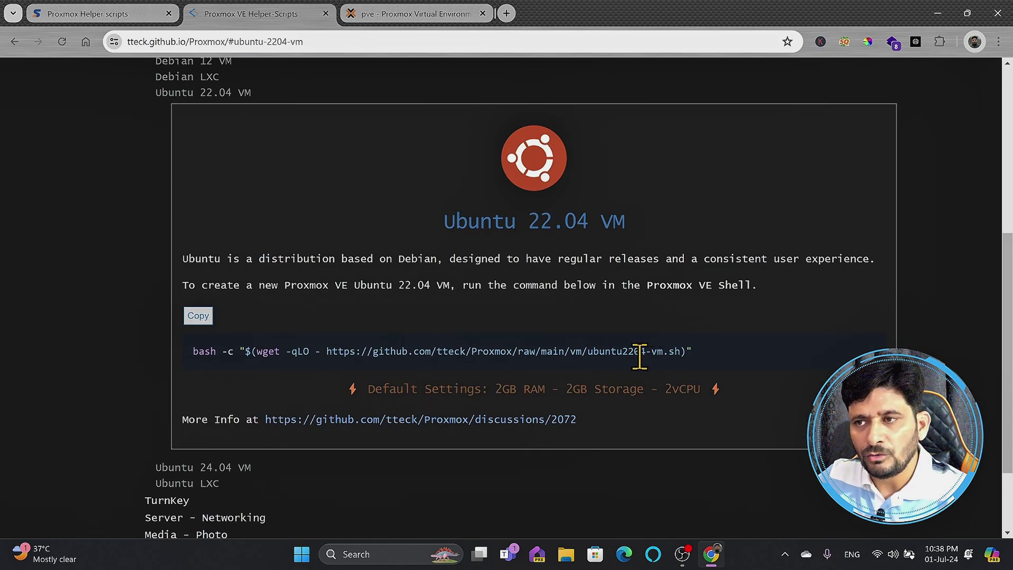
pyautogui.scroll(3, 285, 207)
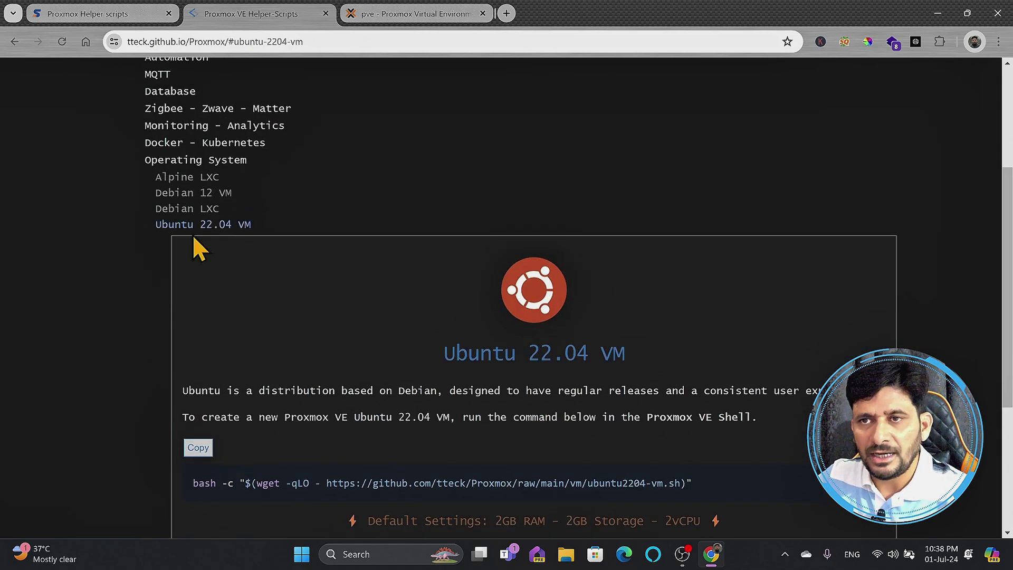
pyautogui.click(198, 225)
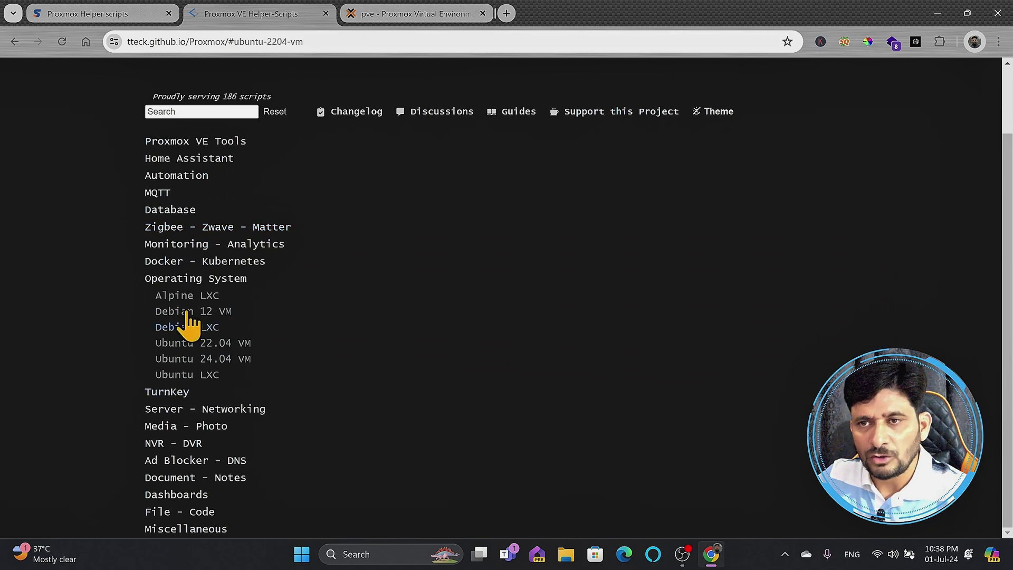
pyautogui.click(185, 280)
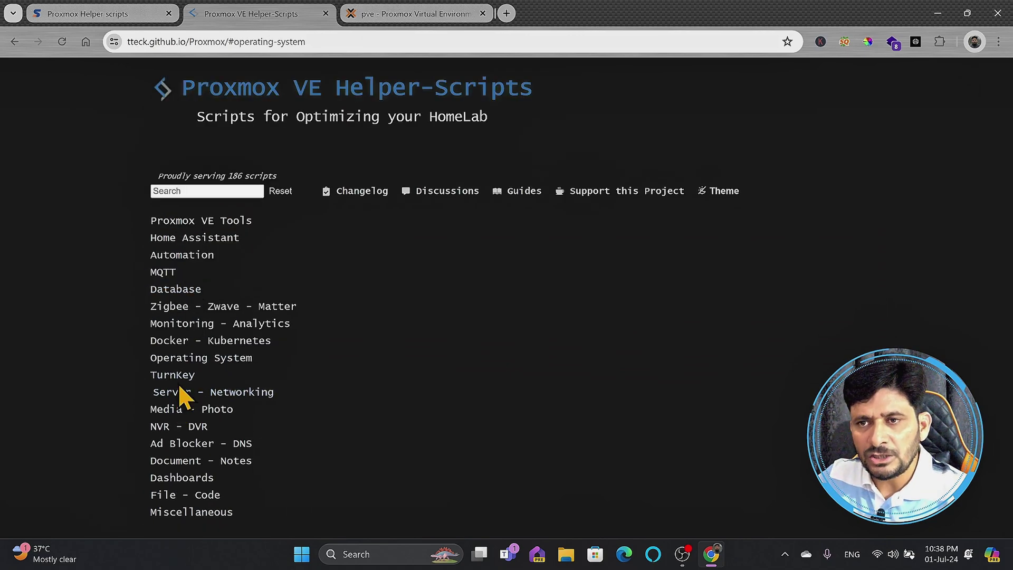
# Step: Open the downloadable Templates catalogue for local (pve) storage from its CT Templates view on node pve
pyautogui.click(355, 17)
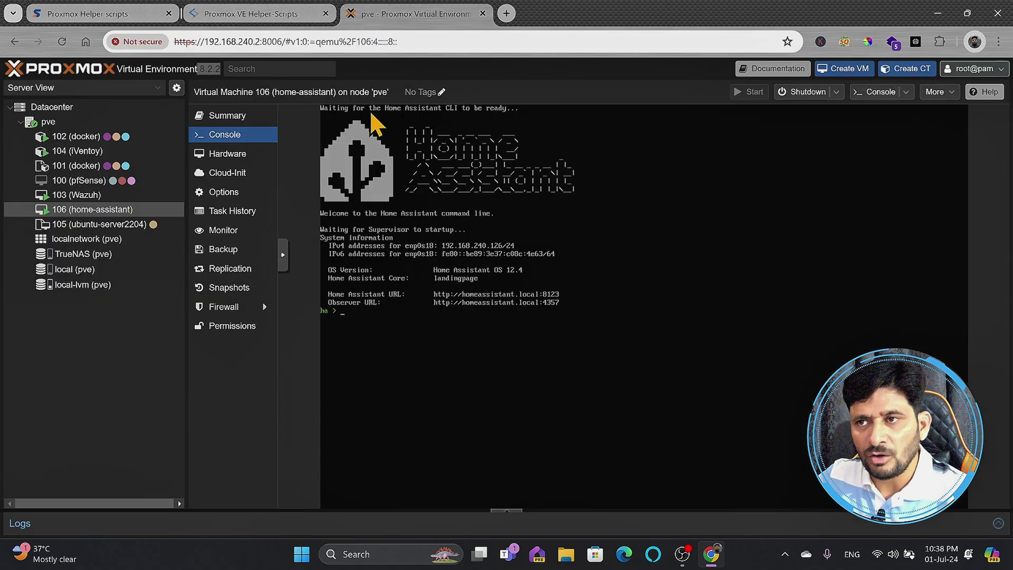
pyautogui.click(48, 122)
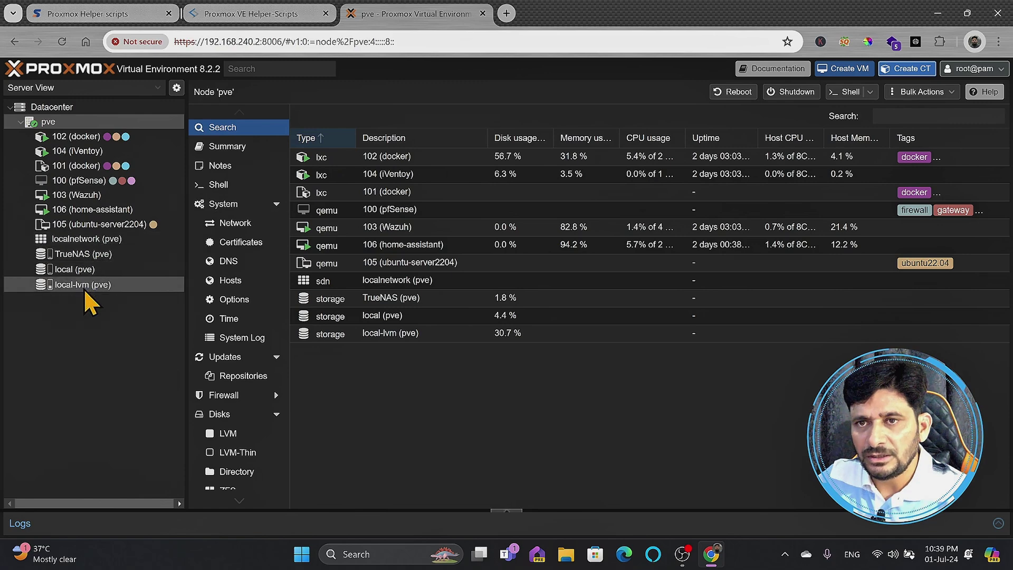
pyautogui.click(74, 270)
pyautogui.click(228, 179)
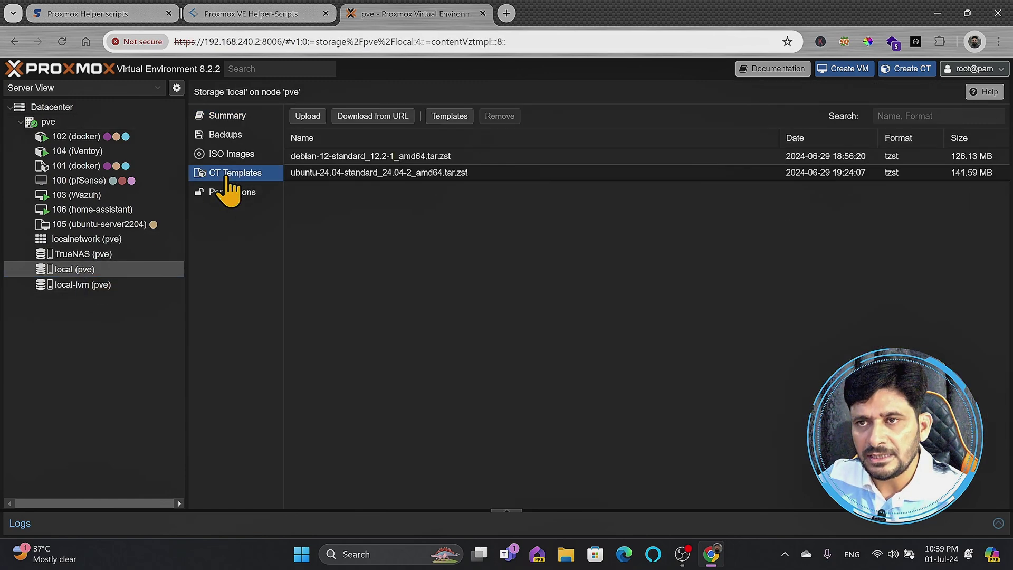
pyautogui.click(449, 118)
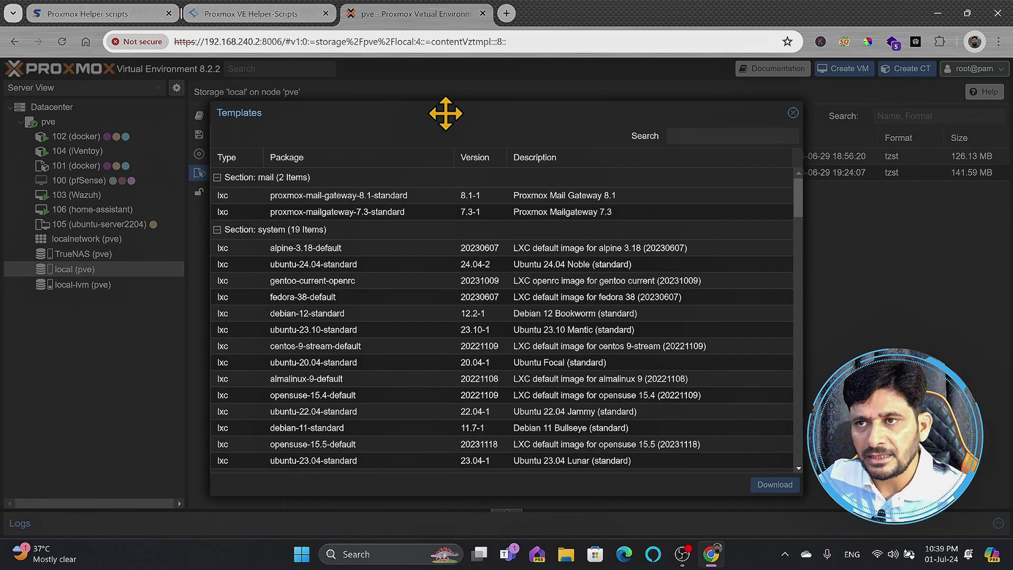
pyautogui.scroll(-10, 520, 285)
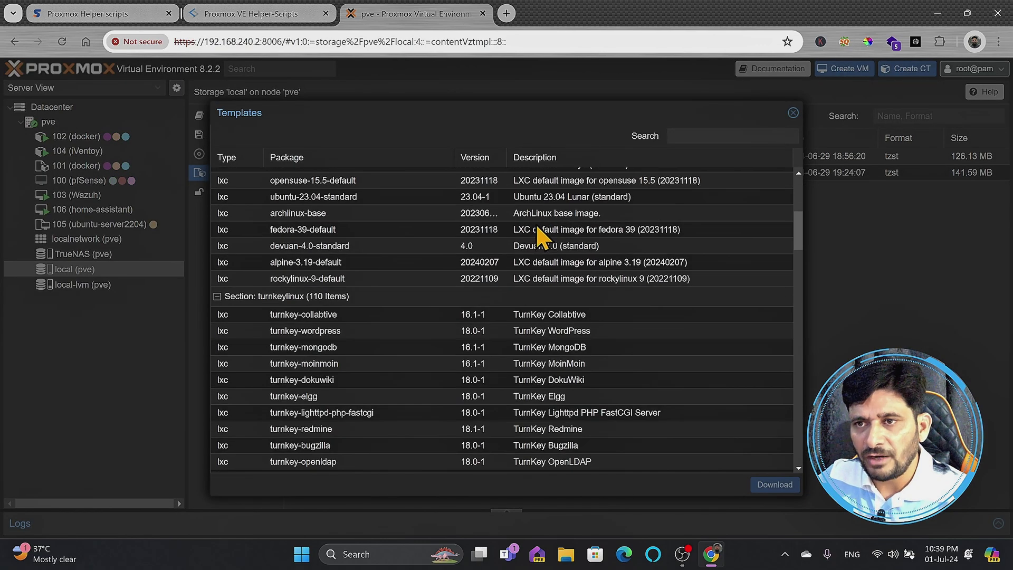
pyautogui.scroll(10, 329, 288)
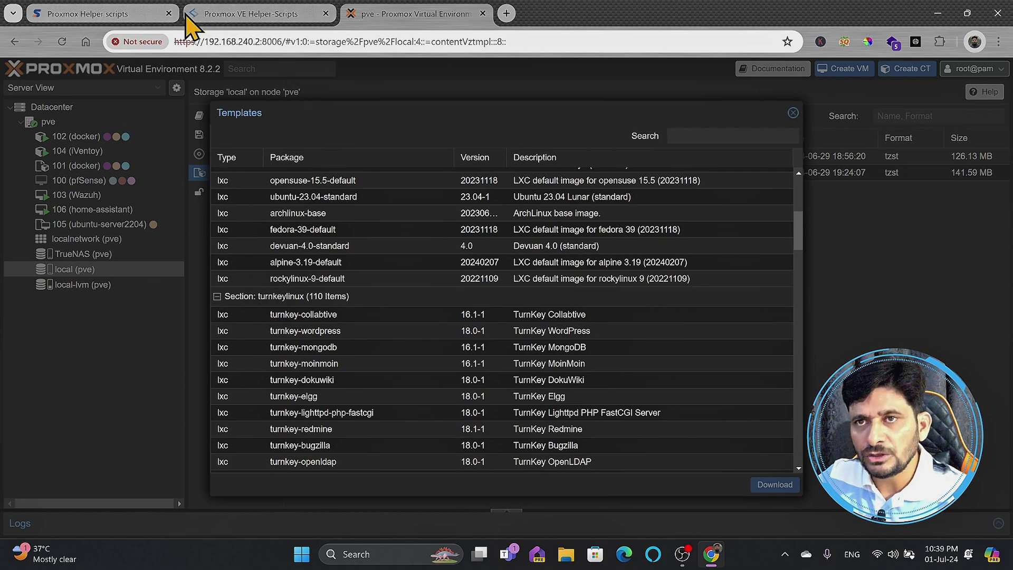
# Step: Browse TurnKey scripts, selecting the All Templates LXC install command, then collapse TurnKey
pyautogui.click(206, 16)
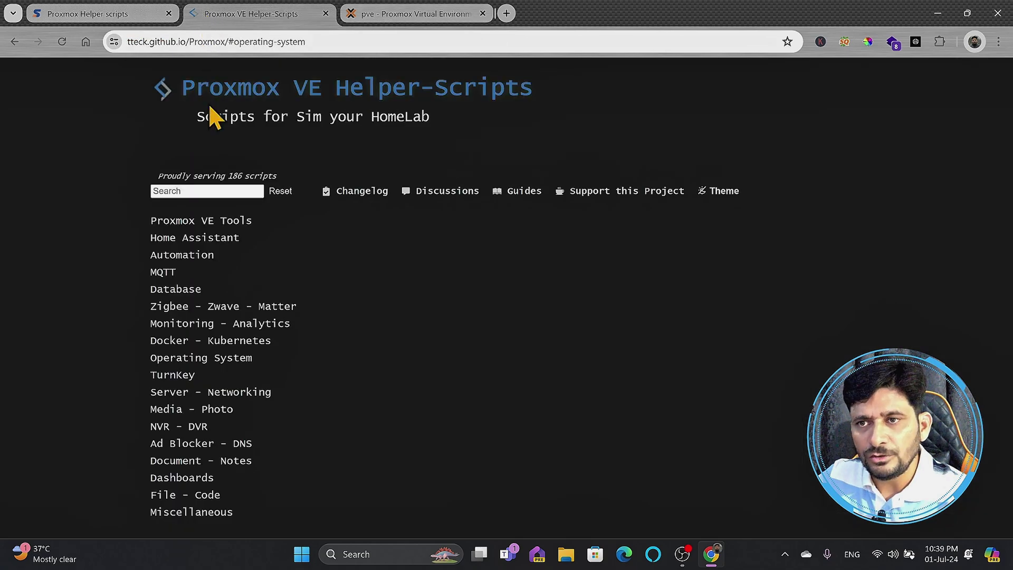
pyautogui.click(175, 377)
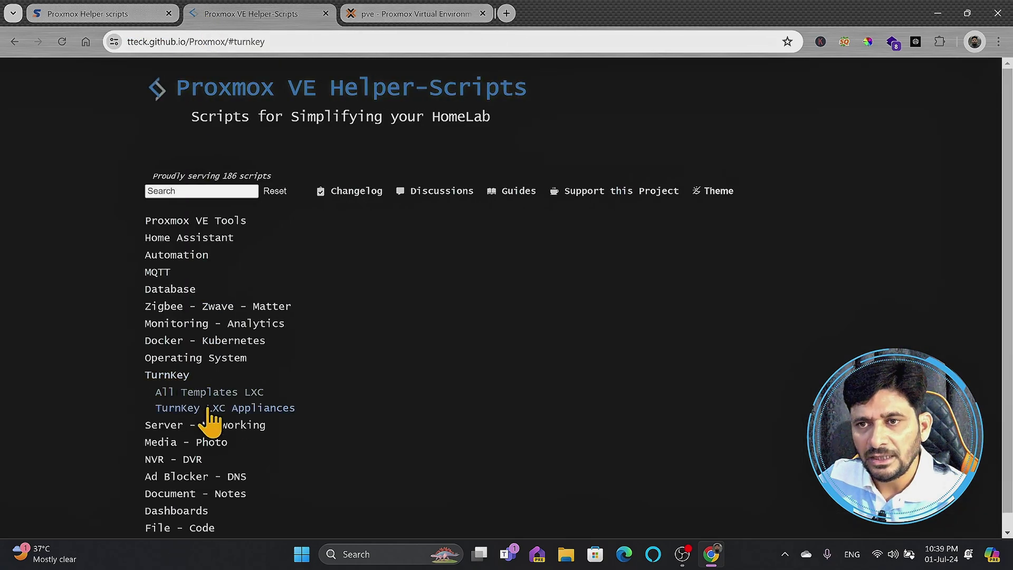
pyautogui.click(187, 393)
pyautogui.moveTo(197, 385); pyautogui.dragTo(703, 385)
pyautogui.click(224, 505)
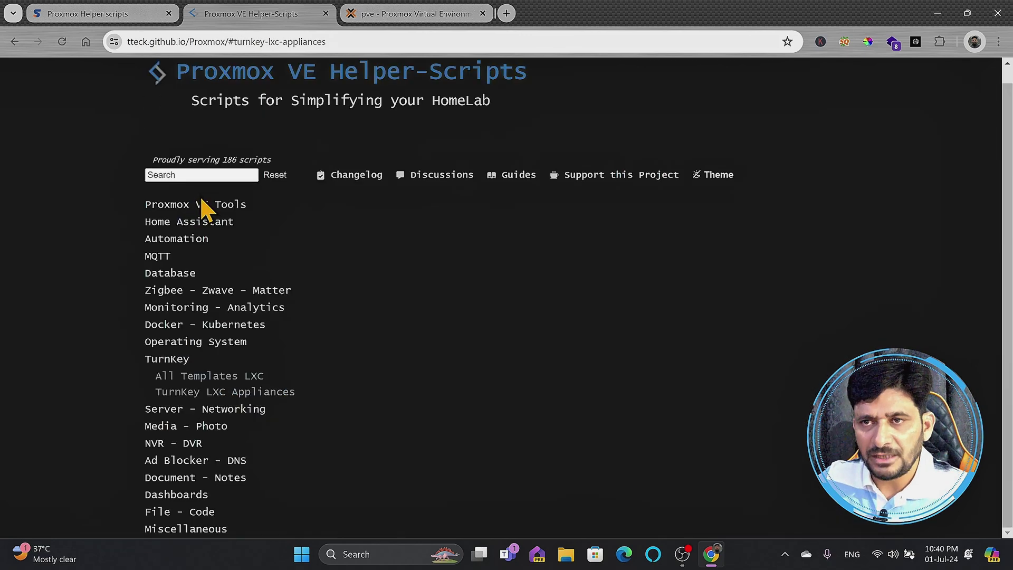
pyautogui.click(176, 360)
# Step: Expand, scroll through, and collapse the Server - Networking script list
pyautogui.click(202, 395)
pyautogui.scroll(-5, 233, 351)
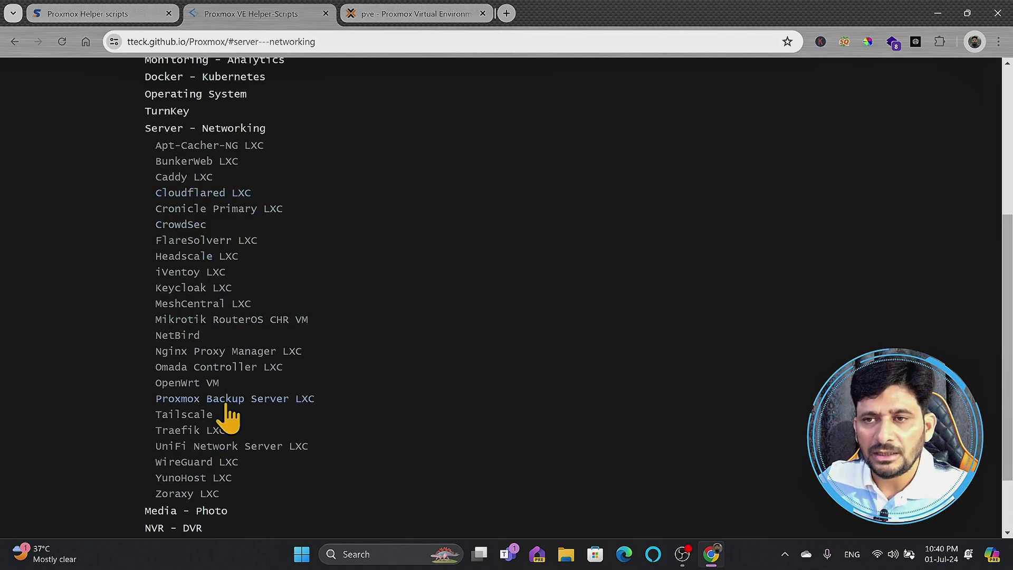
pyautogui.click(196, 129)
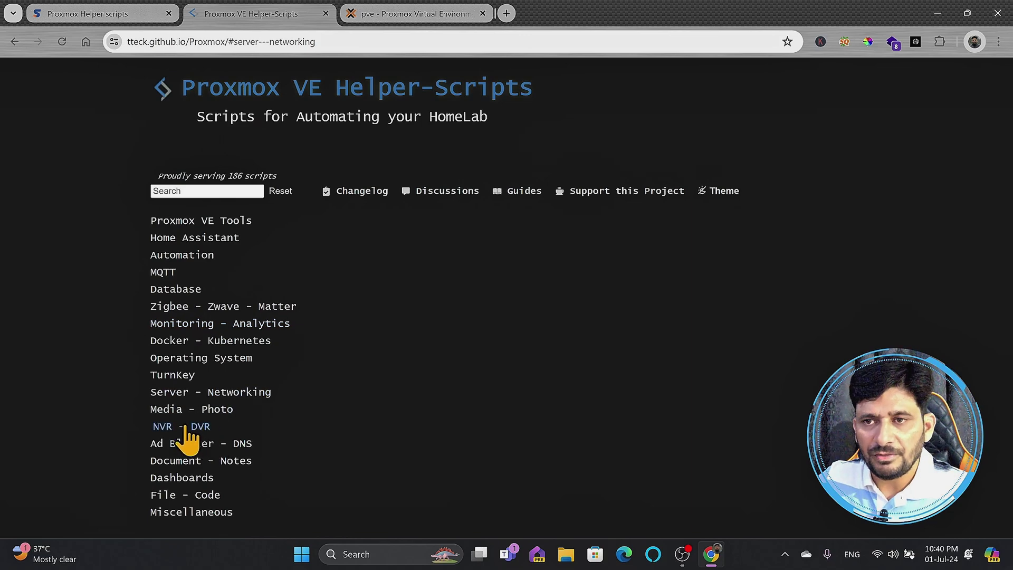
# Step: Scroll through the Media - Photo scripts from Audiobookshelf LXC to Whisparr LXC, then collapse them
pyautogui.click(174, 410)
pyautogui.scroll(-2, 251, 404)
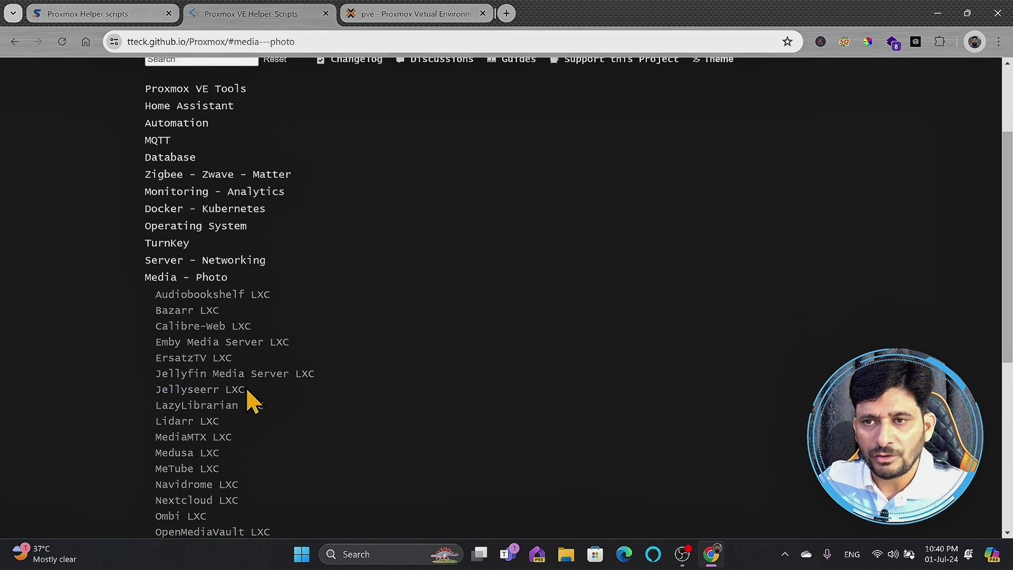
pyautogui.scroll(-2, 219, 452)
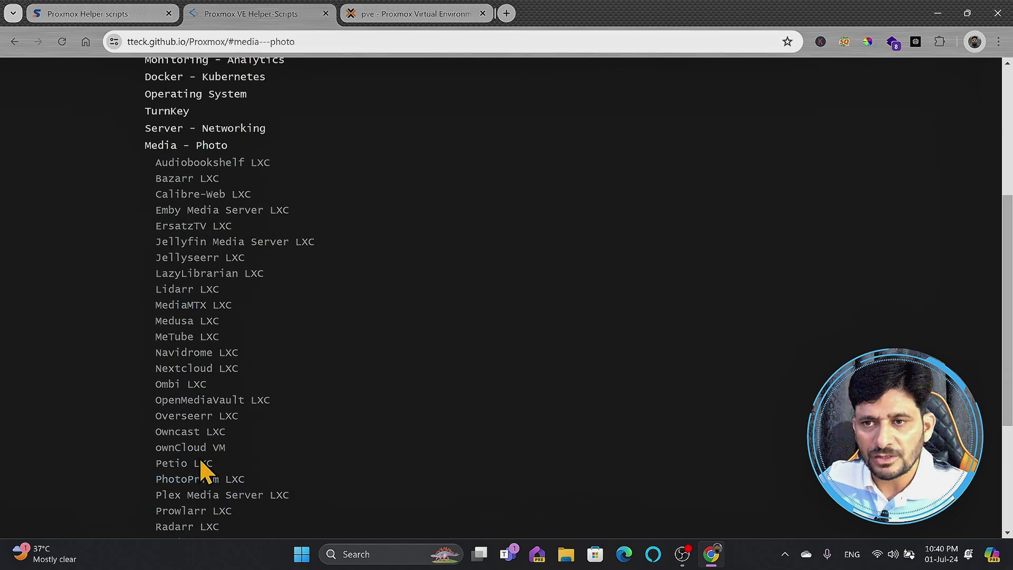
pyautogui.scroll(-1, 203, 468)
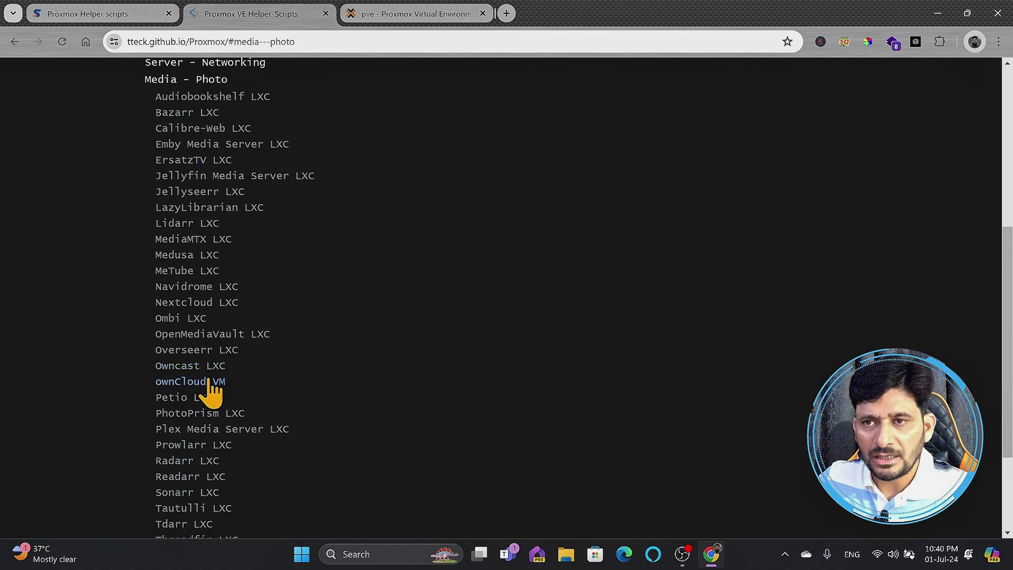
pyautogui.scroll(-3, 246, 406)
pyautogui.scroll(1, 208, 210)
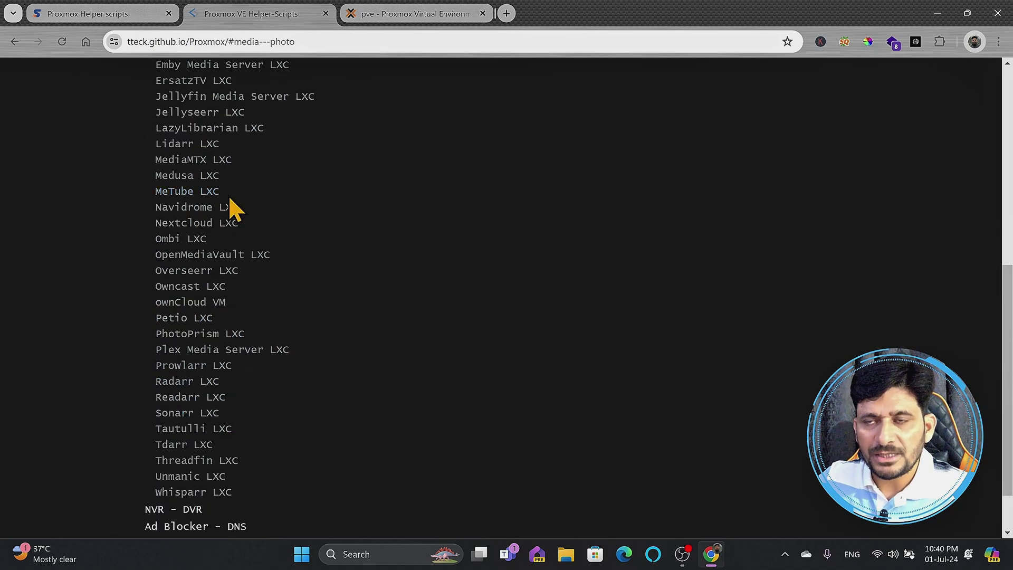
pyautogui.scroll(1, 237, 208)
pyautogui.scroll(2, 234, 206)
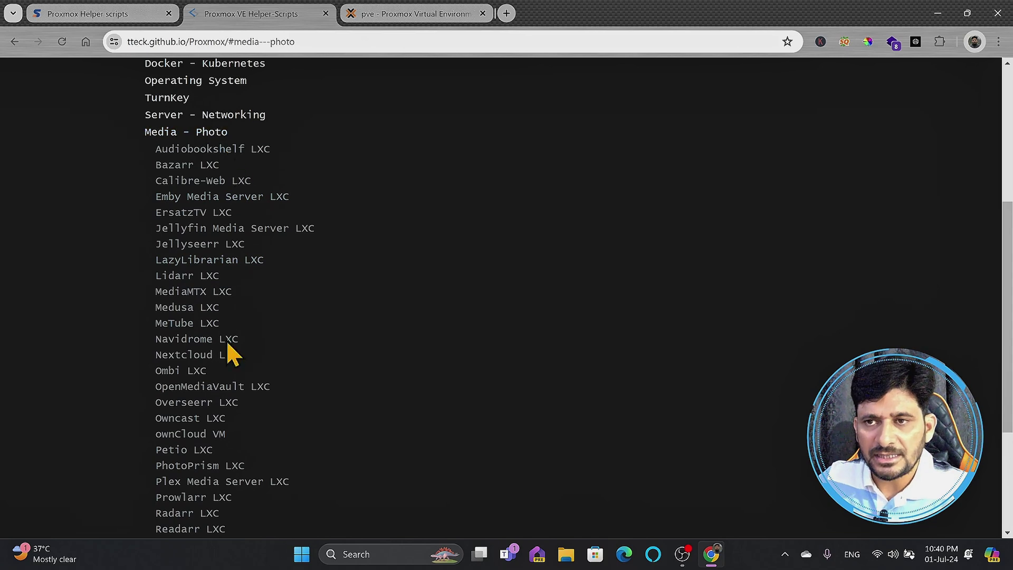
pyautogui.click(208, 133)
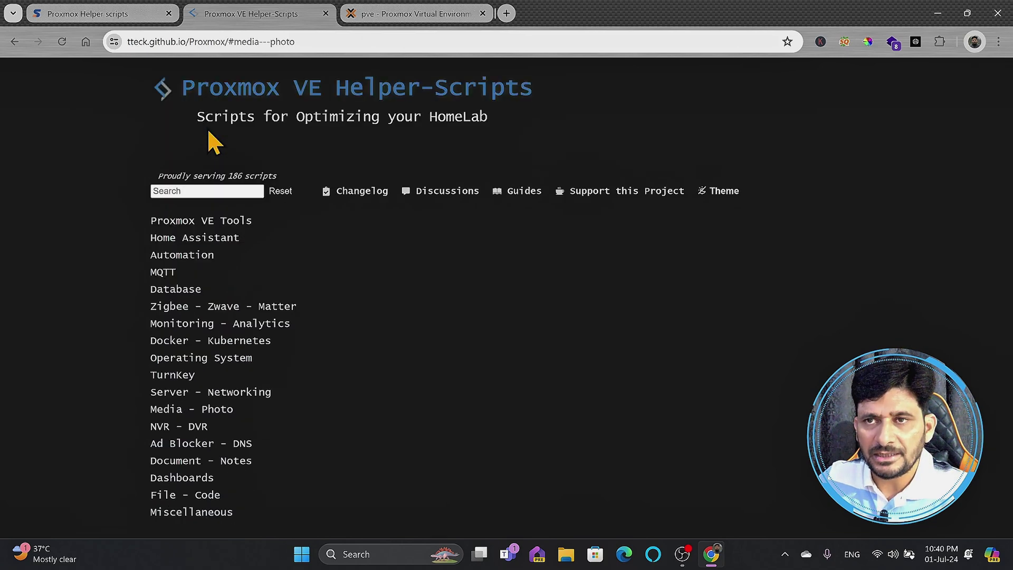
# Step: In NVR - DVR, read MotionEye NVR LXC and Frigate LXC details, then expand Ad Blocker - DNS
pyautogui.click(193, 426)
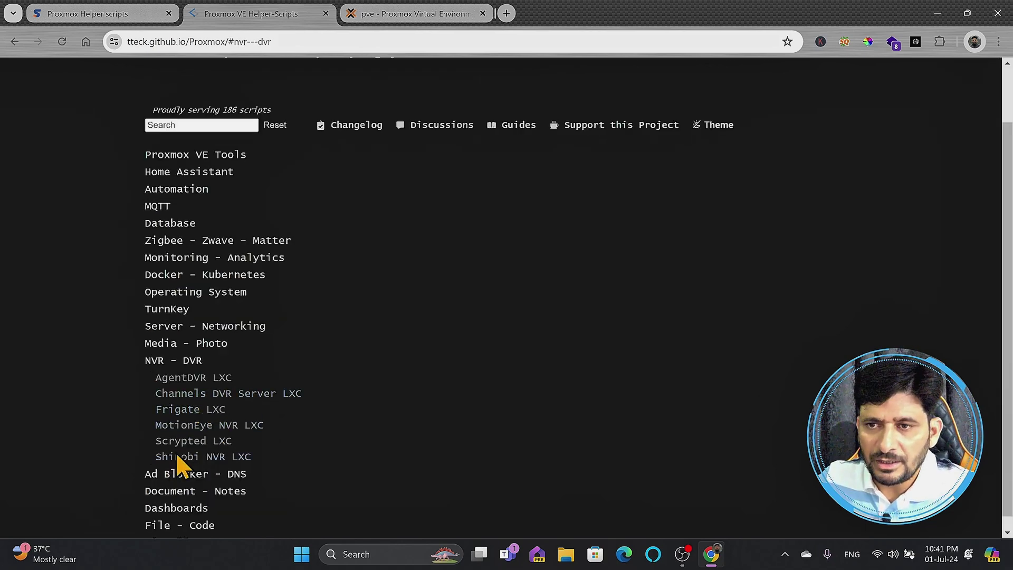
pyautogui.click(232, 427)
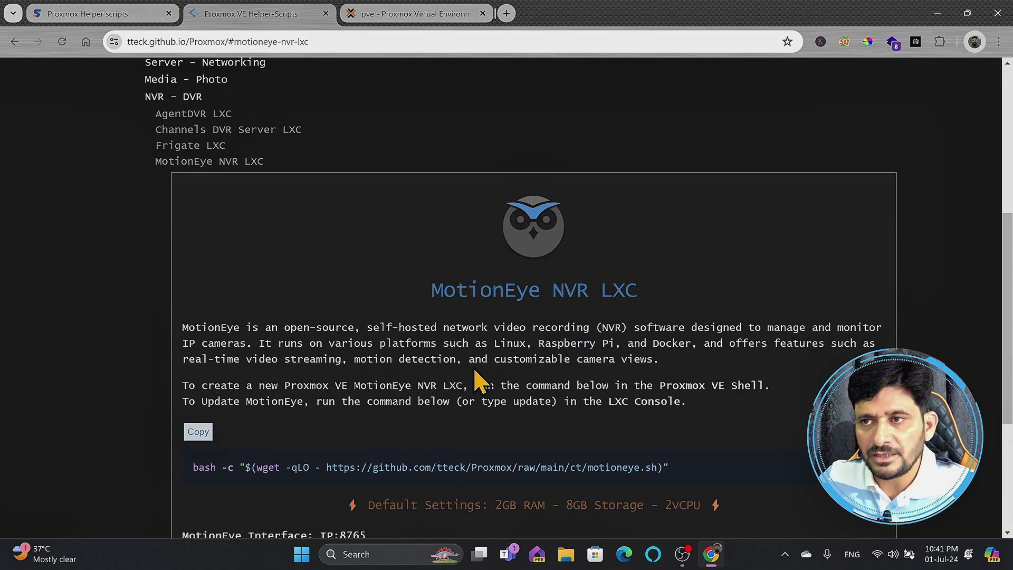
pyautogui.click(190, 146)
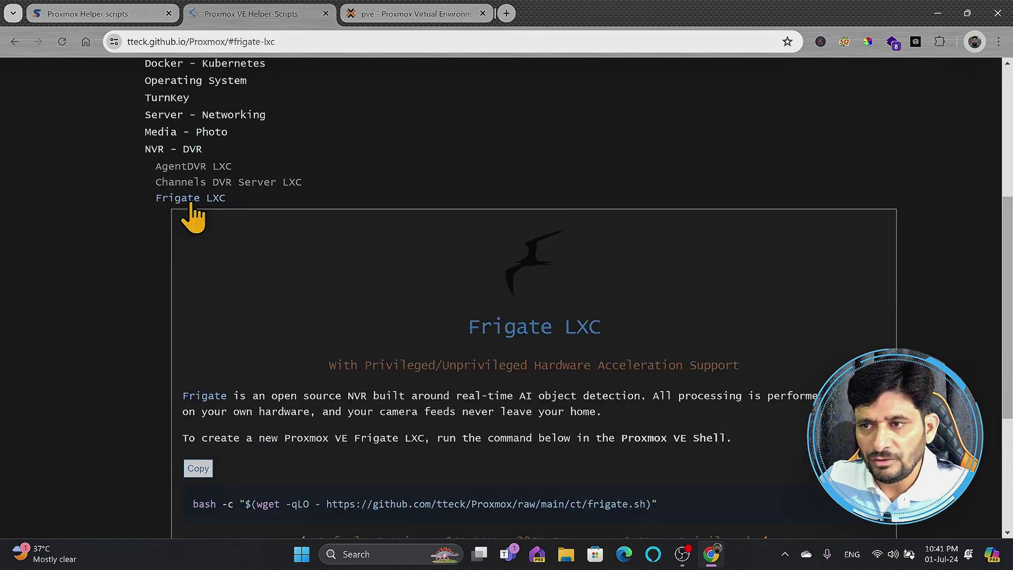
pyautogui.click(190, 206)
pyautogui.click(211, 461)
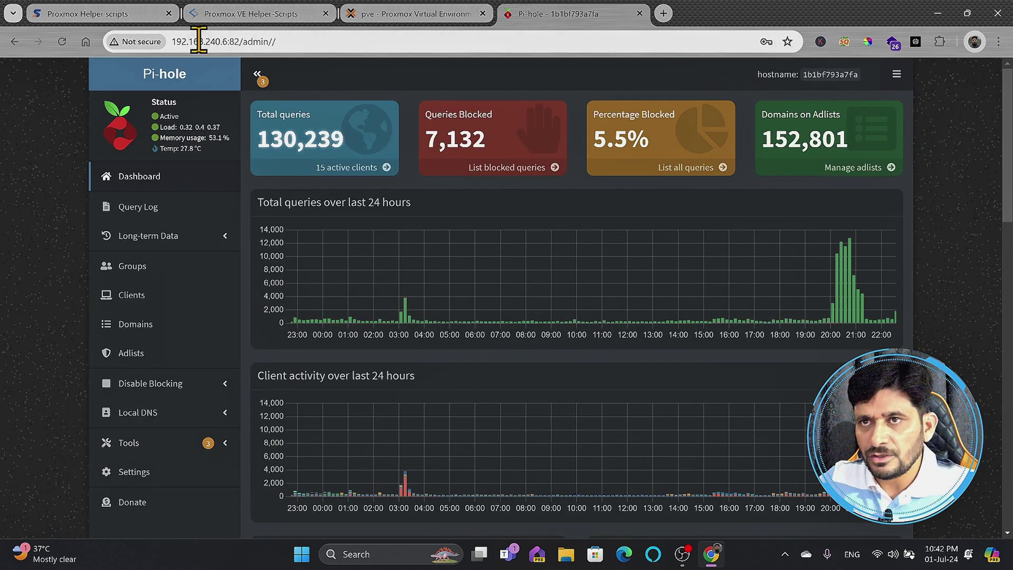
pyautogui.click(262, 19)
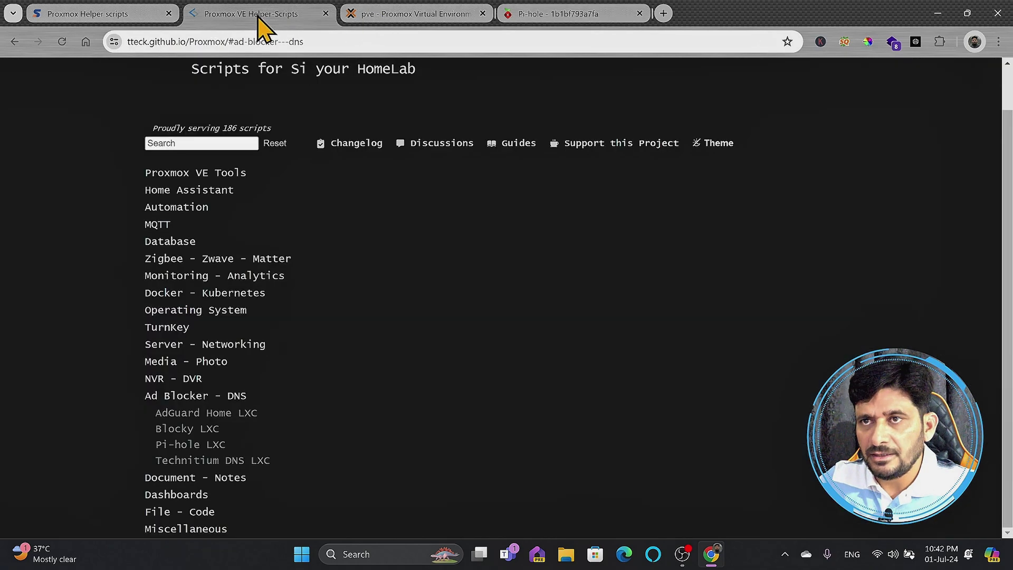
# Step: Collapse Ad Blocker - DNS, view Document - Notes, then scroll and collapse the Miscellaneous scripts
pyautogui.click(216, 399)
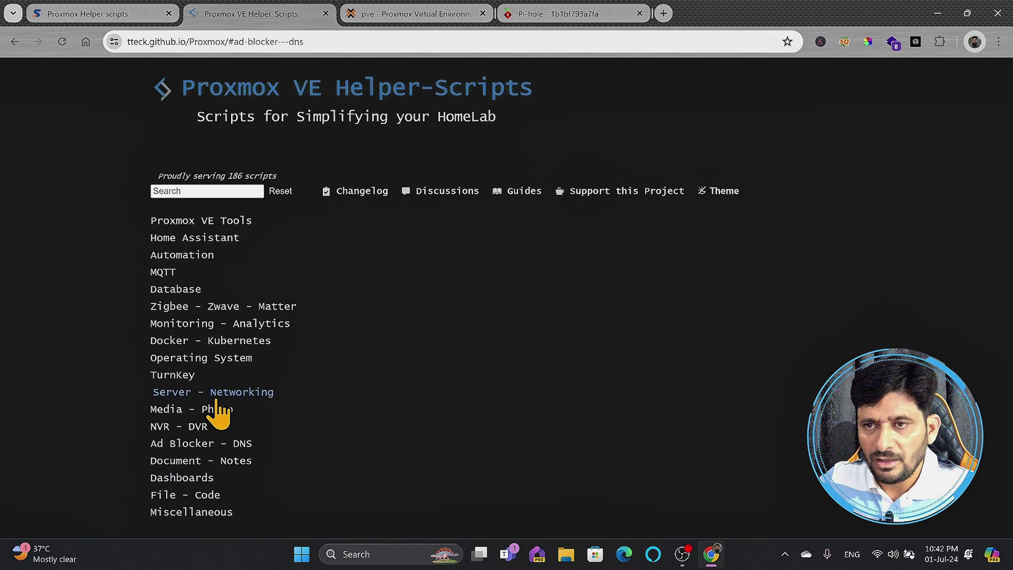
pyautogui.click(211, 460)
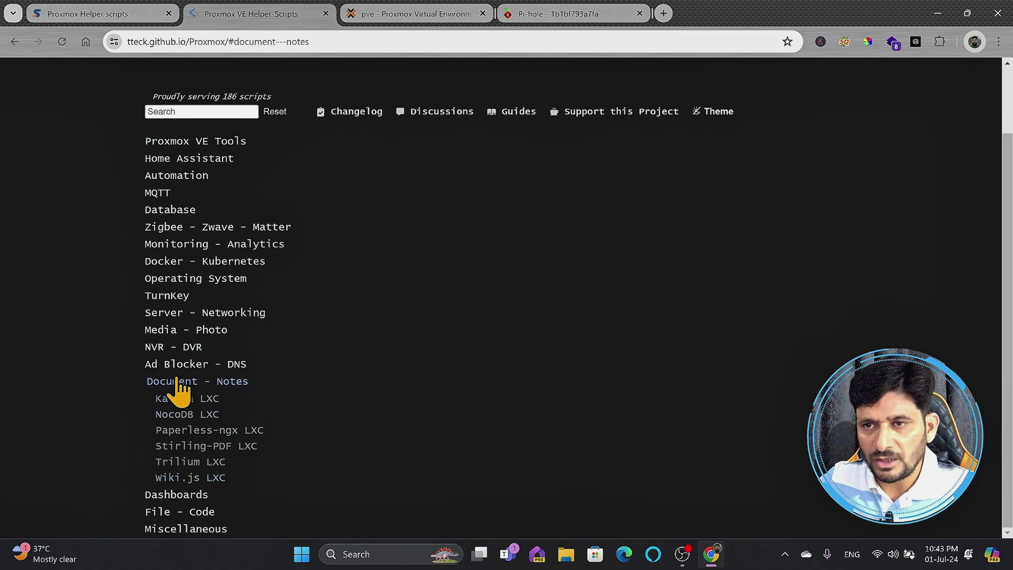
pyautogui.click(196, 529)
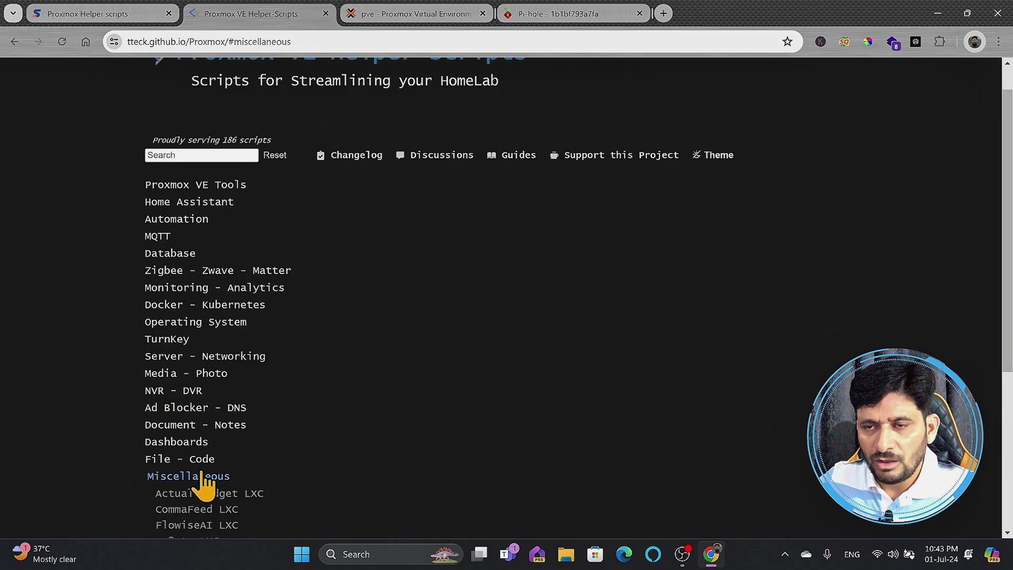
pyautogui.scroll(-4, 201, 454)
pyautogui.scroll(-1, 204, 364)
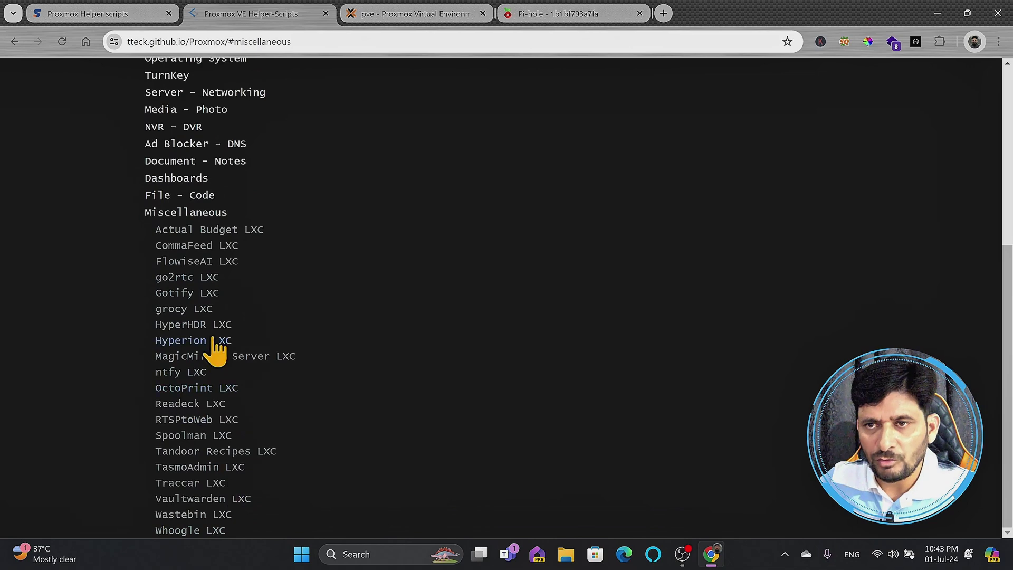
pyautogui.click(214, 213)
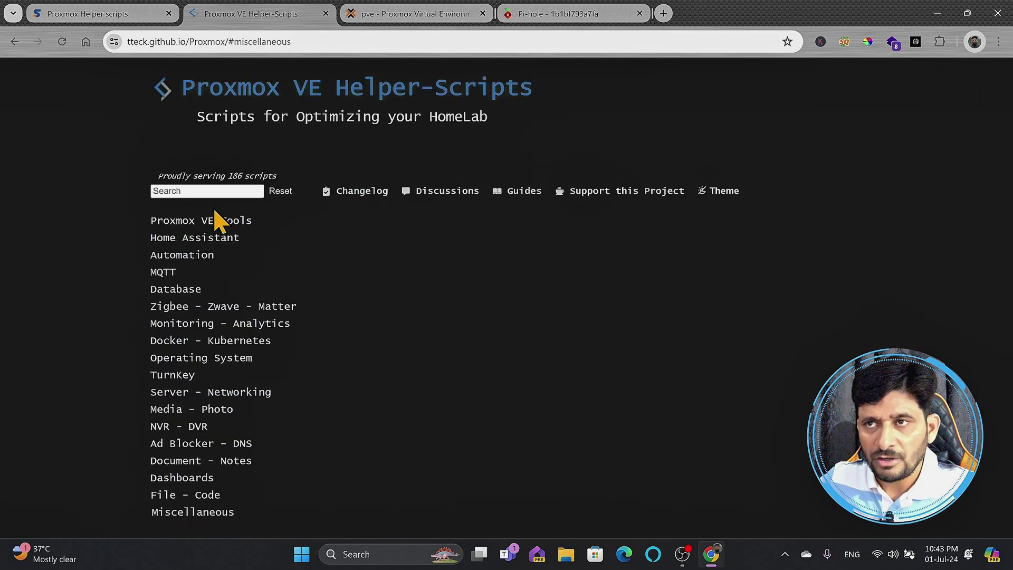
# Step: Open the downloadable Templates catalogue for local (pve) storage again from CT Templates
pyautogui.click(407, 14)
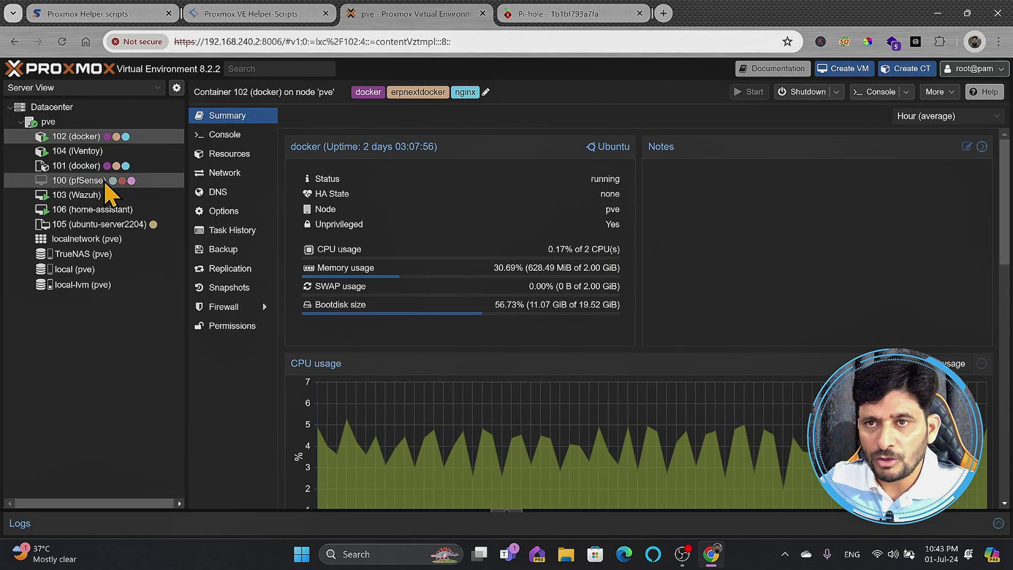
pyautogui.click(77, 270)
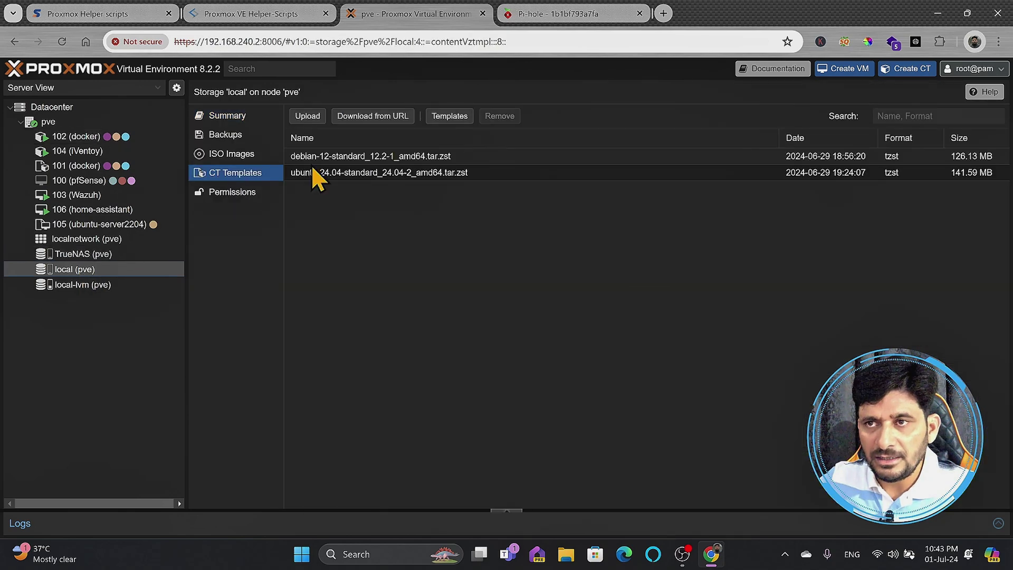
pyautogui.click(450, 117)
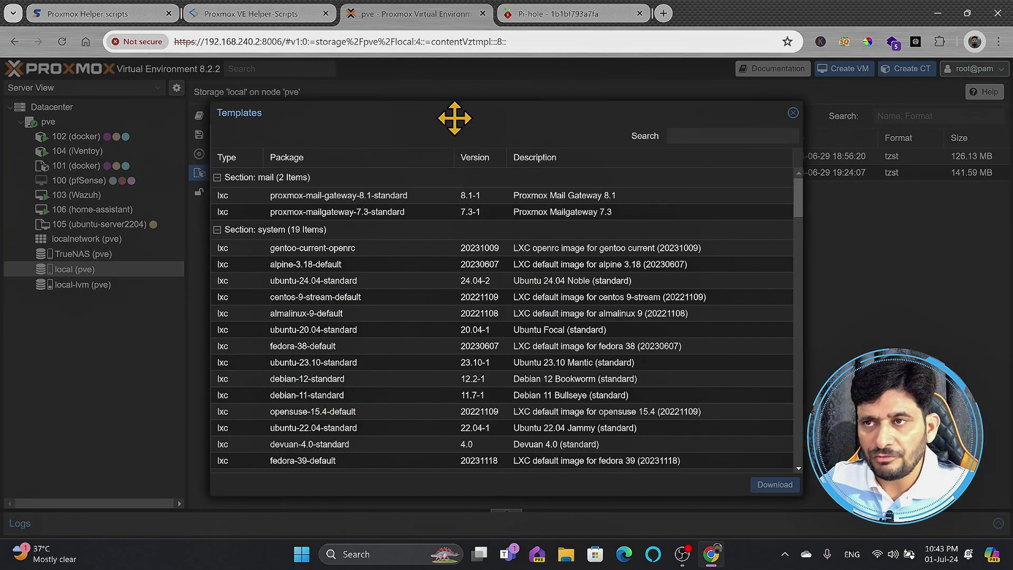
pyautogui.scroll(-20, 411, 279)
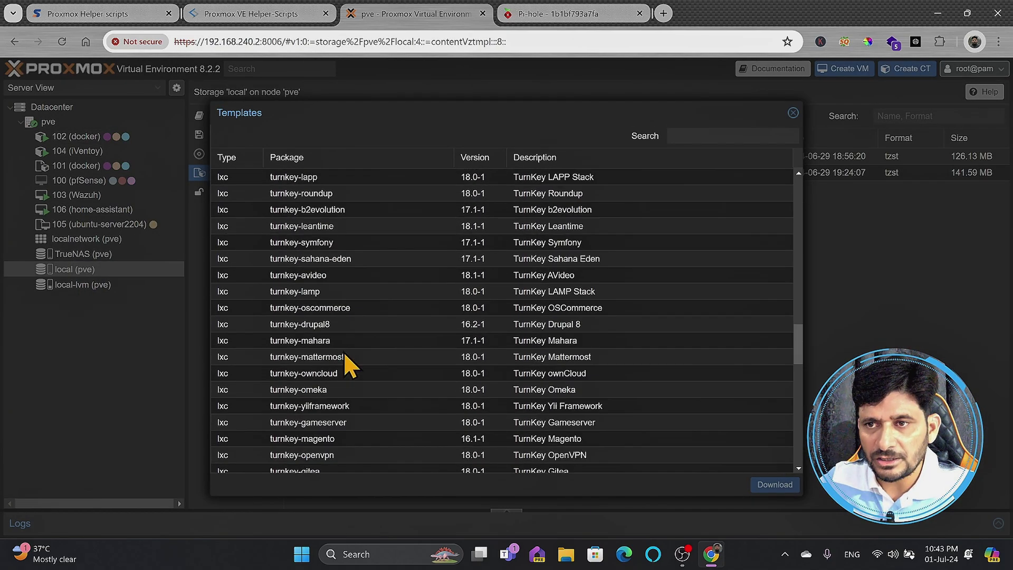
pyautogui.scroll(-8, 321, 443)
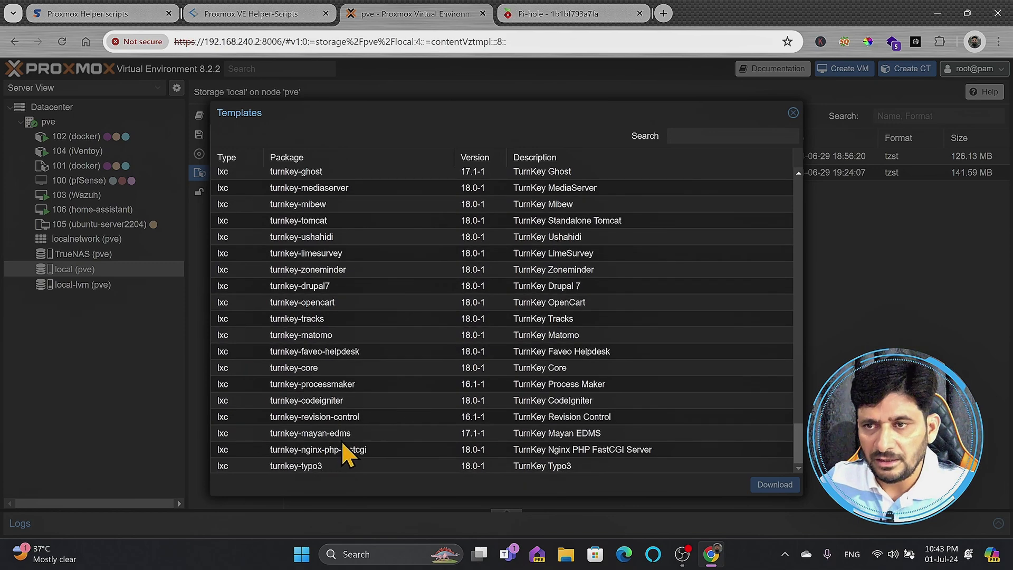
# Step: Select the turnkey-core, turnkey-tomcat, turnkey-ghost and turnkey-snipe-it templates in turn
pyautogui.click(321, 367)
pyautogui.scroll(1, 325, 317)
pyautogui.click(330, 289)
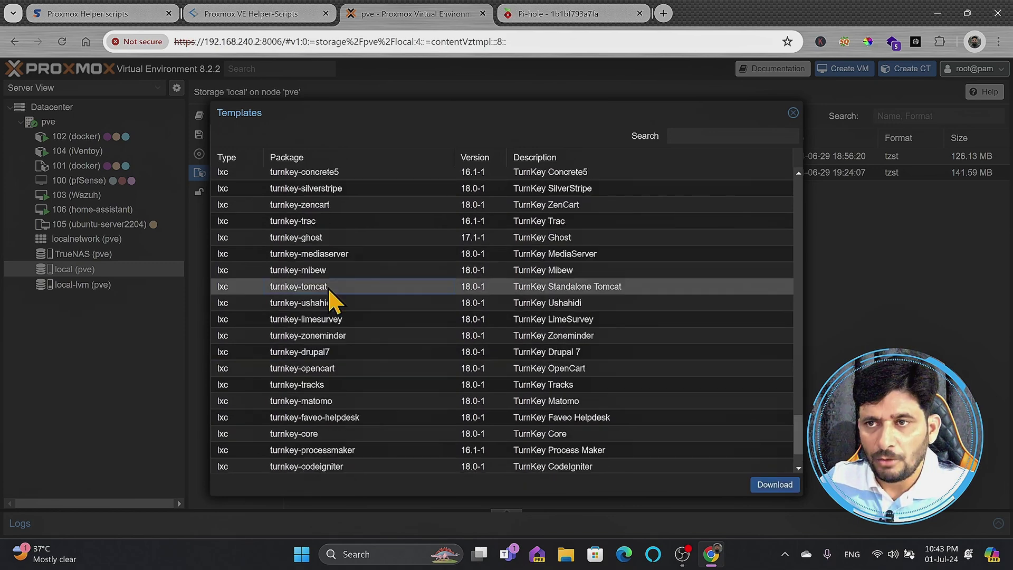
pyautogui.click(331, 236)
pyautogui.scroll(3, 349, 222)
pyautogui.click(325, 208)
pyautogui.scroll(2, 337, 232)
pyautogui.scroll(2, 327, 258)
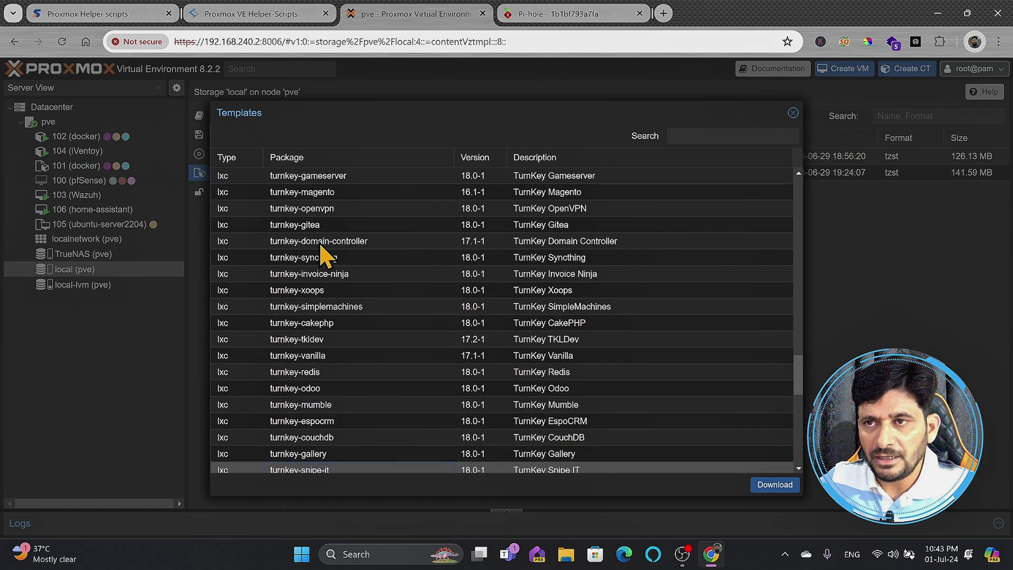